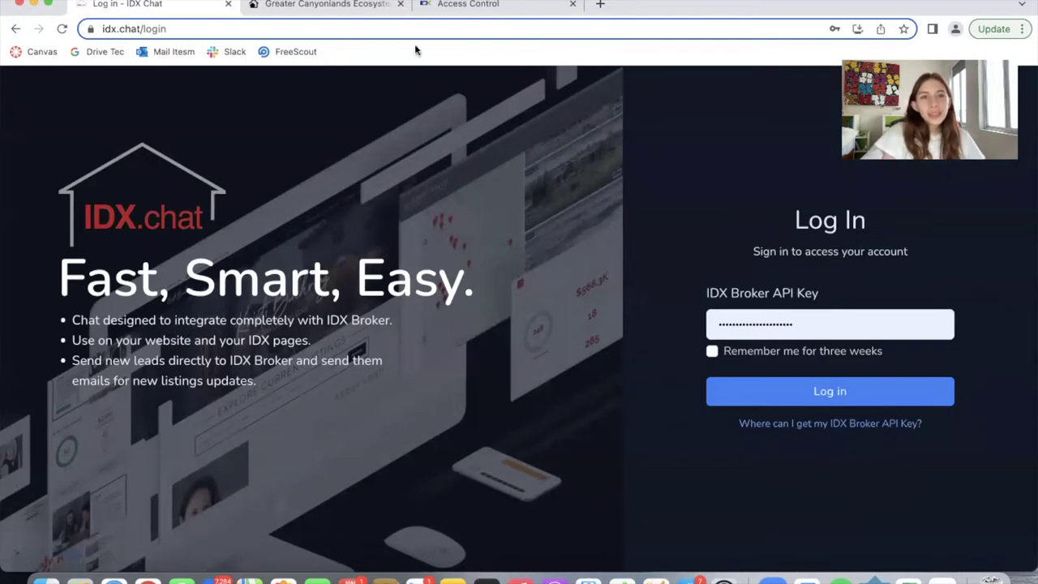
On the Canyonlands agent roster page, open and minimize the 'How can I help you?' chat bubble, then browse the profiles
left_click(335, 3)
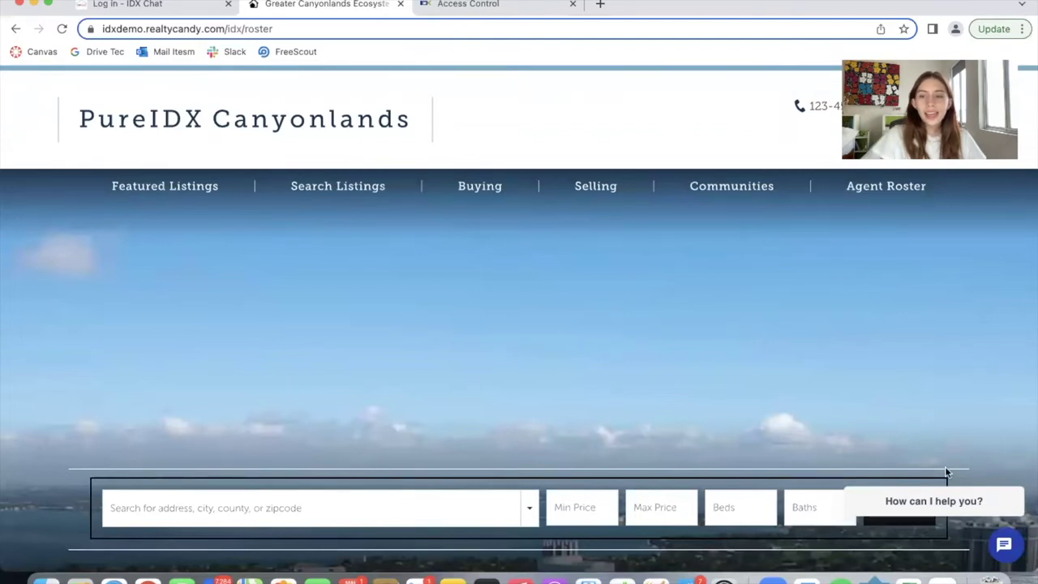
scroll(954, 451, "down", 3)
left_click(1006, 545)
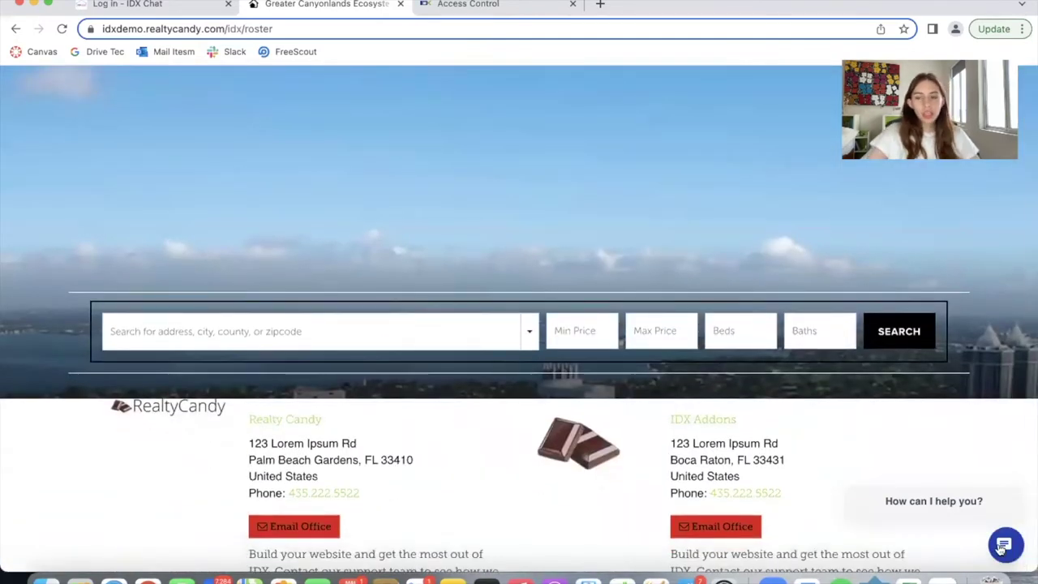
left_click(1004, 219)
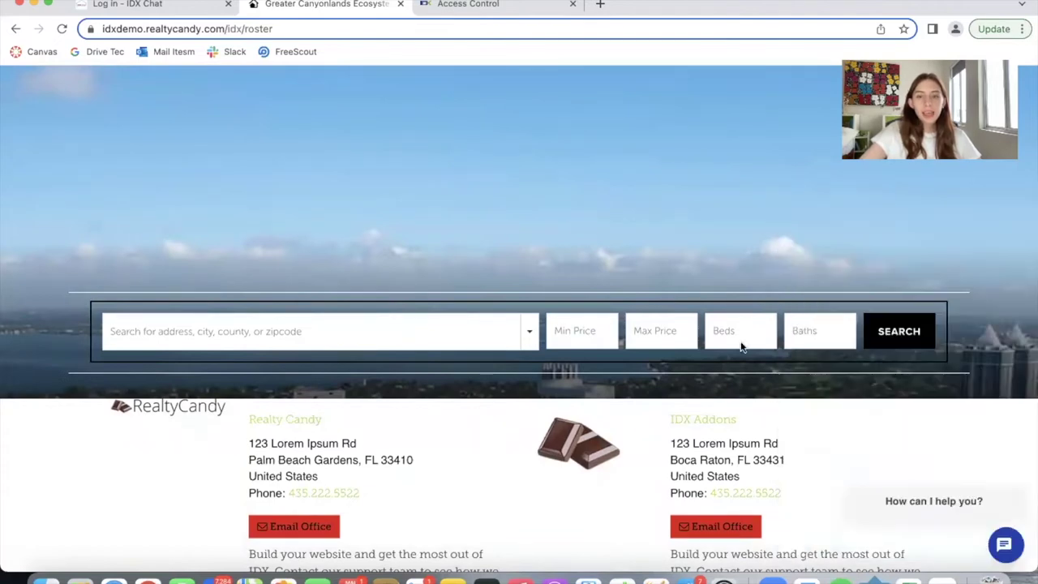
scroll(689, 370, "up", 3)
scroll(815, 426, "down", 5)
scroll(817, 427, "down", 15)
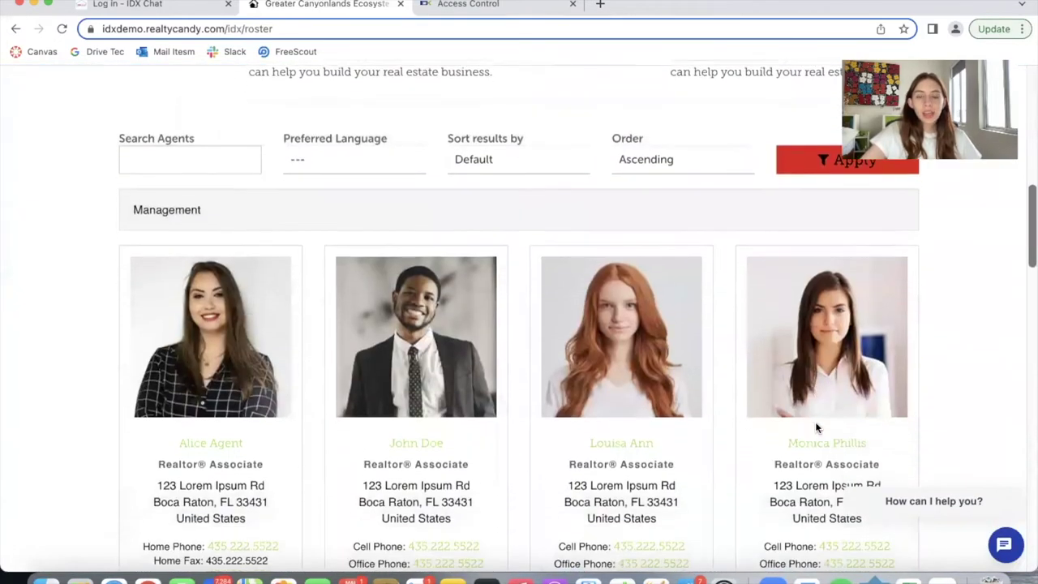
scroll(817, 427, "down", 8)
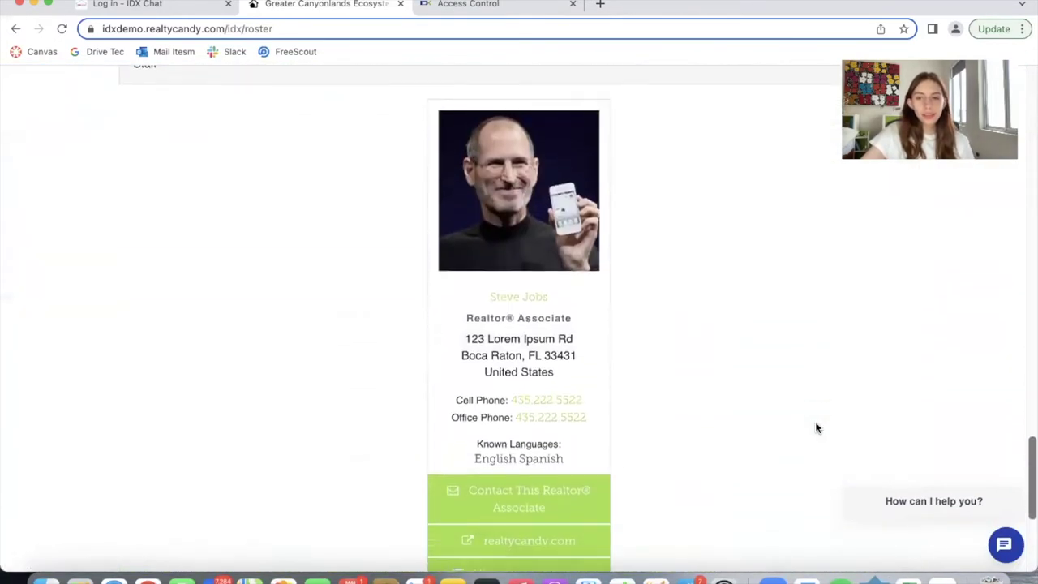
scroll(816, 428, "up", 10)
scroll(817, 427, "up", 15)
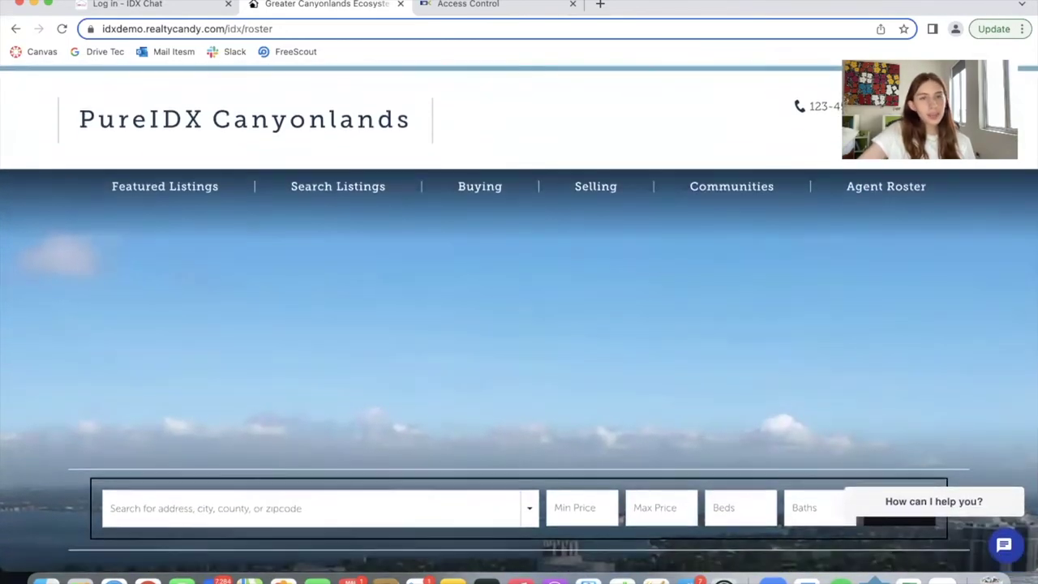
Return to the IDX Chat login tab and reveal its full idx.chat/login address
left_click(128, 4)
left_click(168, 29)
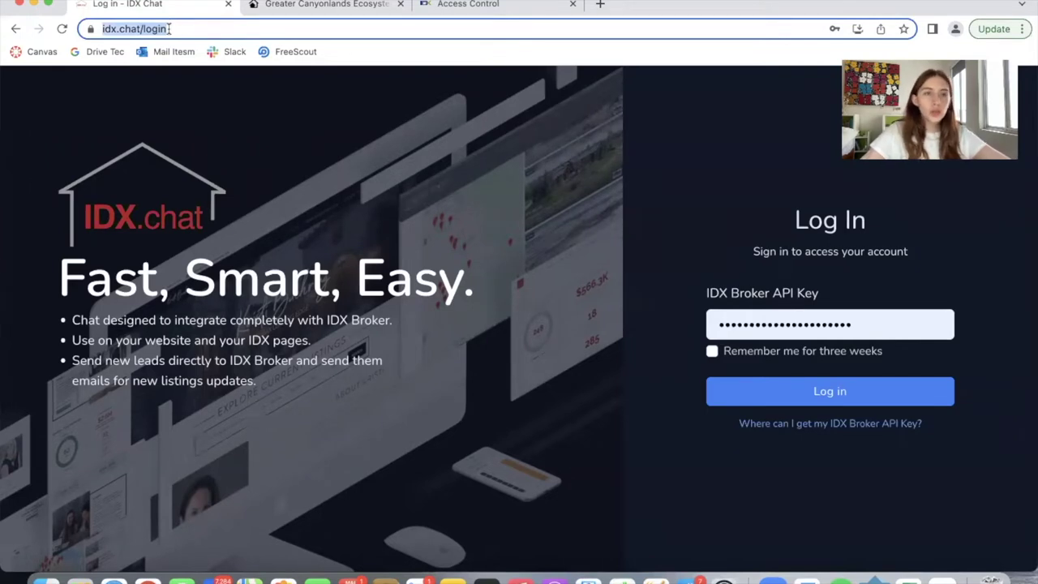
left_click(169, 28)
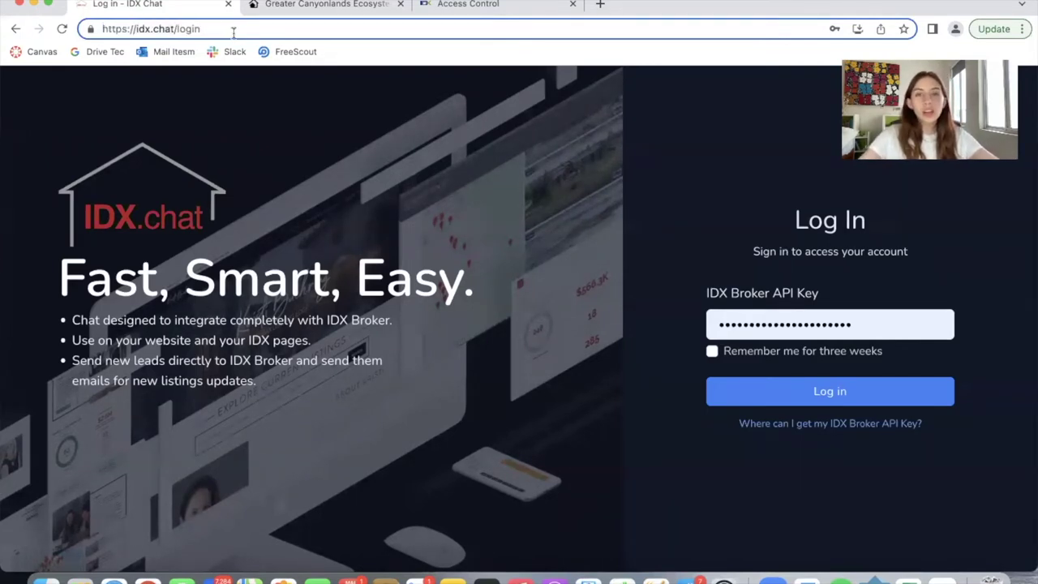
left_click(572, 299)
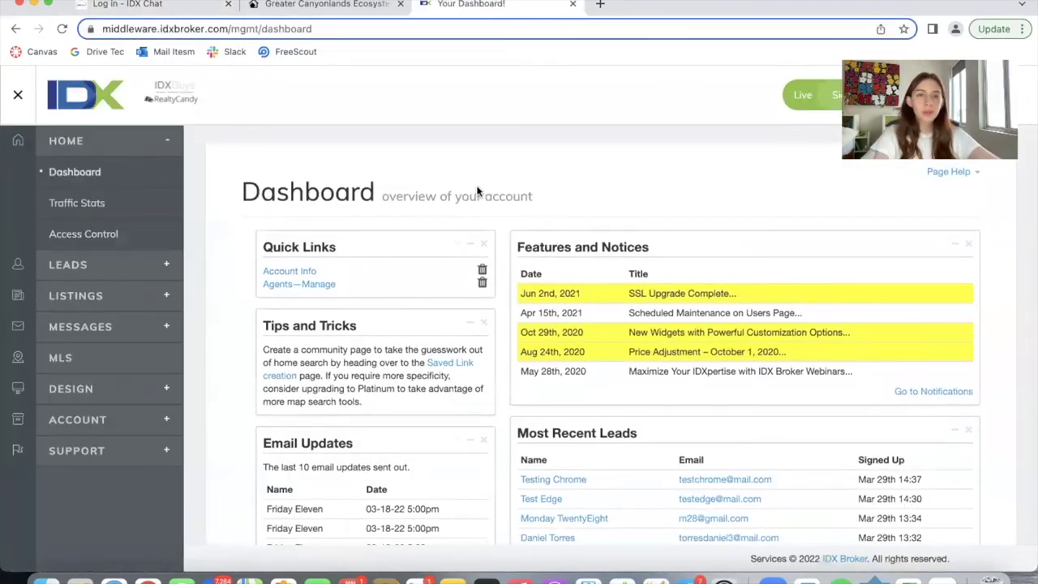
View the API key under IDX Broker's Access Control, then log in to IDX Chat
scroll(614, 266, "down", 5)
scroll(612, 268, "up", 5)
left_click(101, 242)
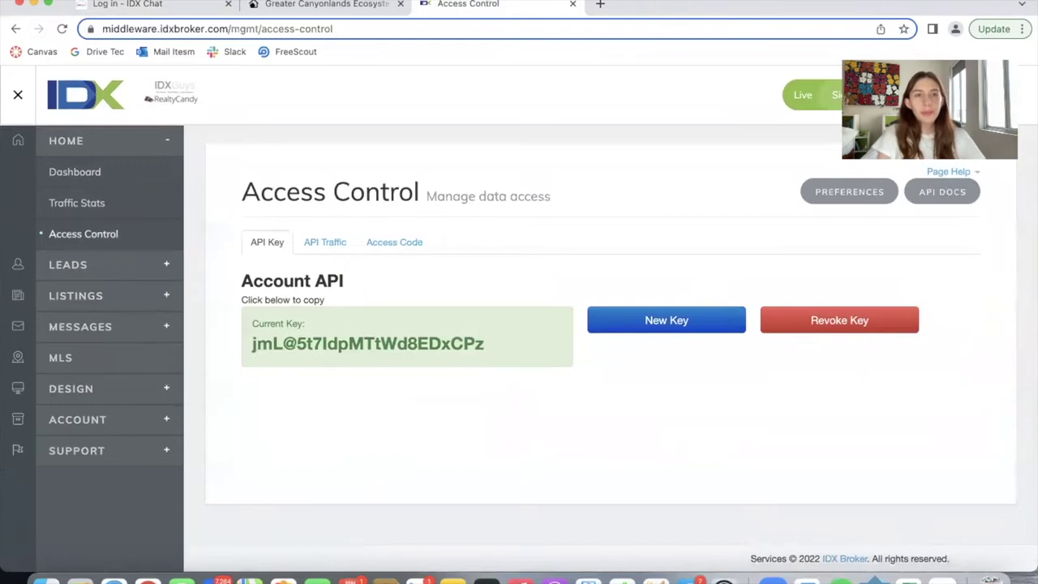
left_click(146, 5)
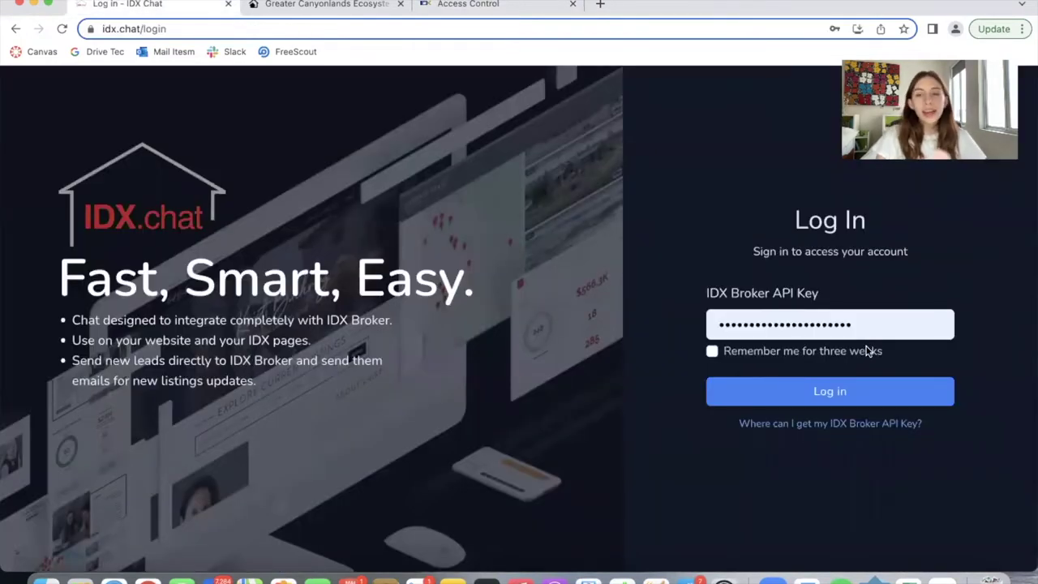
left_click(876, 393)
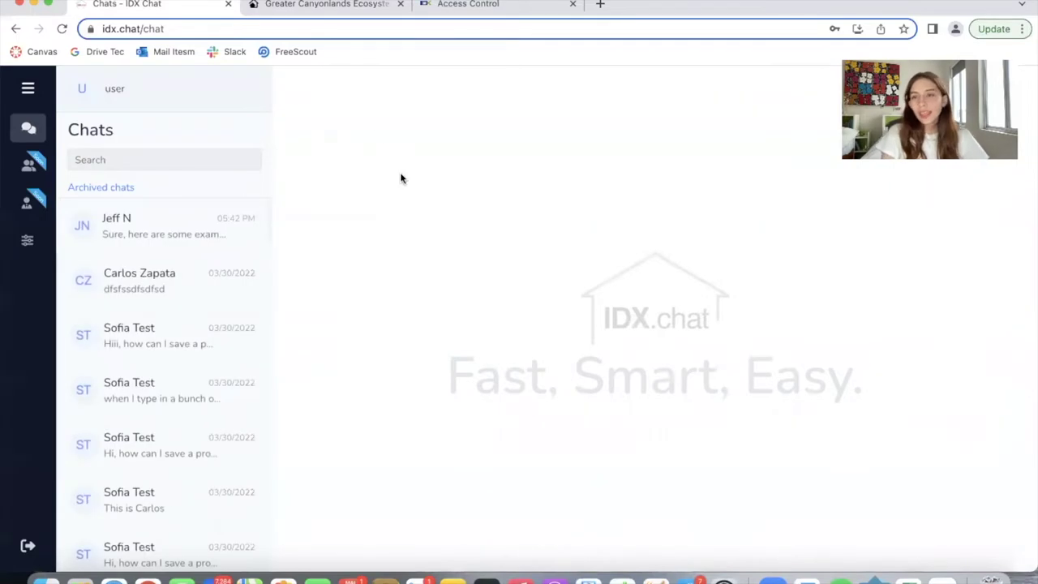
Browse the lead and test conversations down the Chats list
left_click(165, 224)
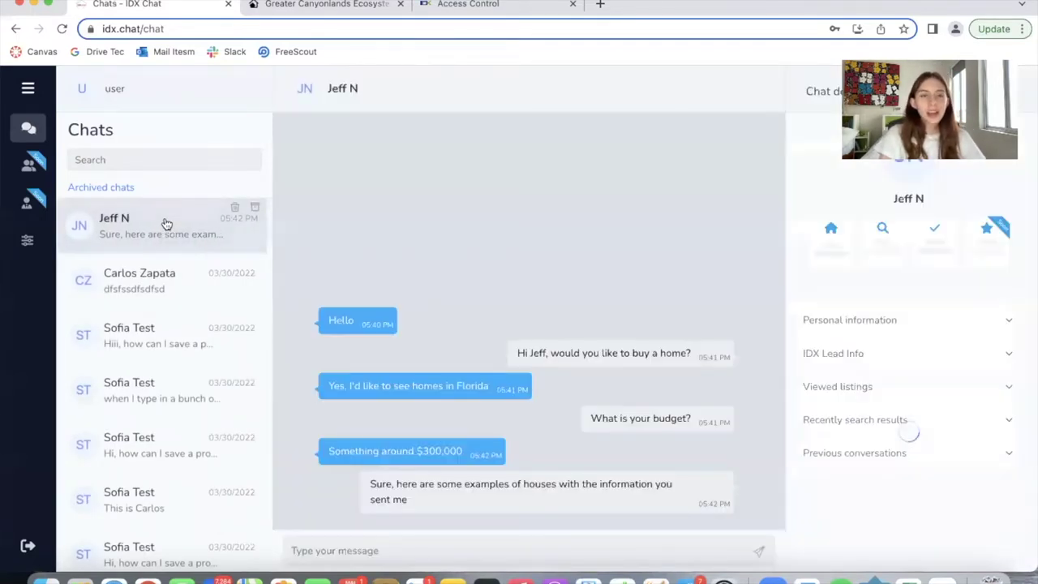
left_click(156, 288)
left_click(172, 353)
left_click(168, 399)
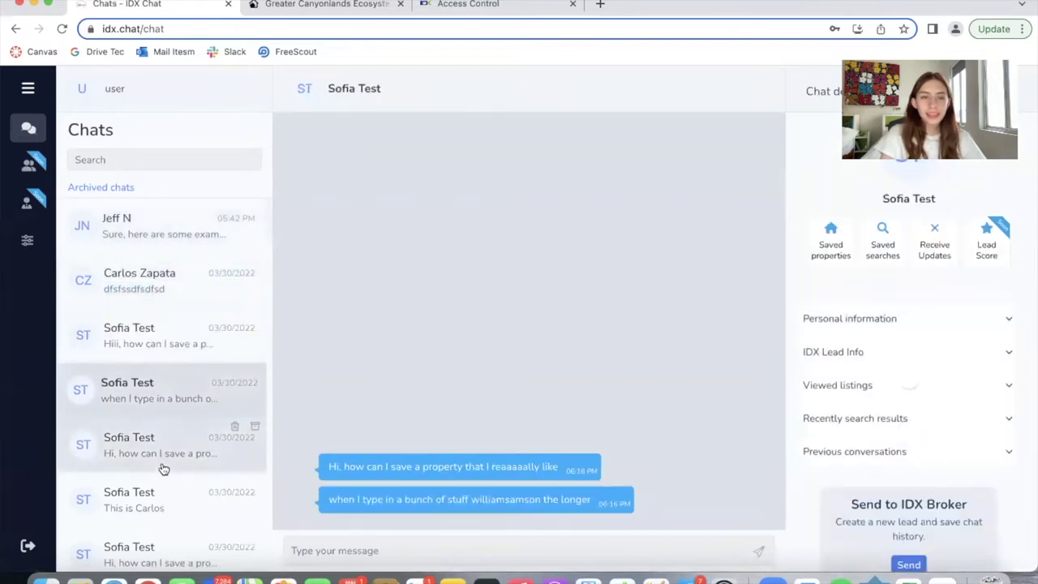
left_click(163, 454)
left_click(160, 499)
scroll(162, 503, "down", 3)
left_click(159, 419)
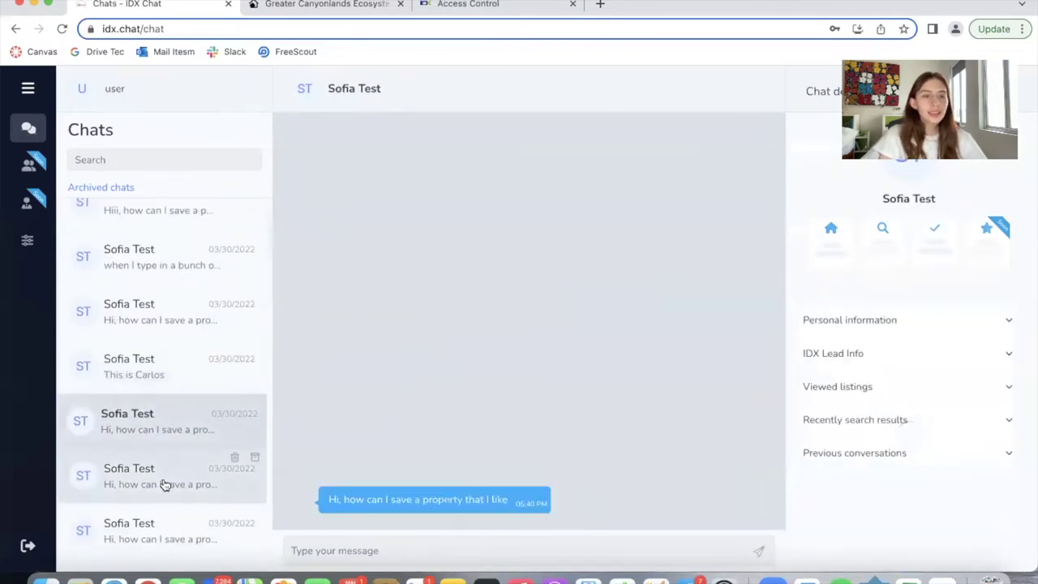
Revisit the saved-property and test chats, ending on the Florida home-buying lead's $300,000 chat
left_click(175, 312)
scroll(154, 316, "up", 2)
left_click(158, 226)
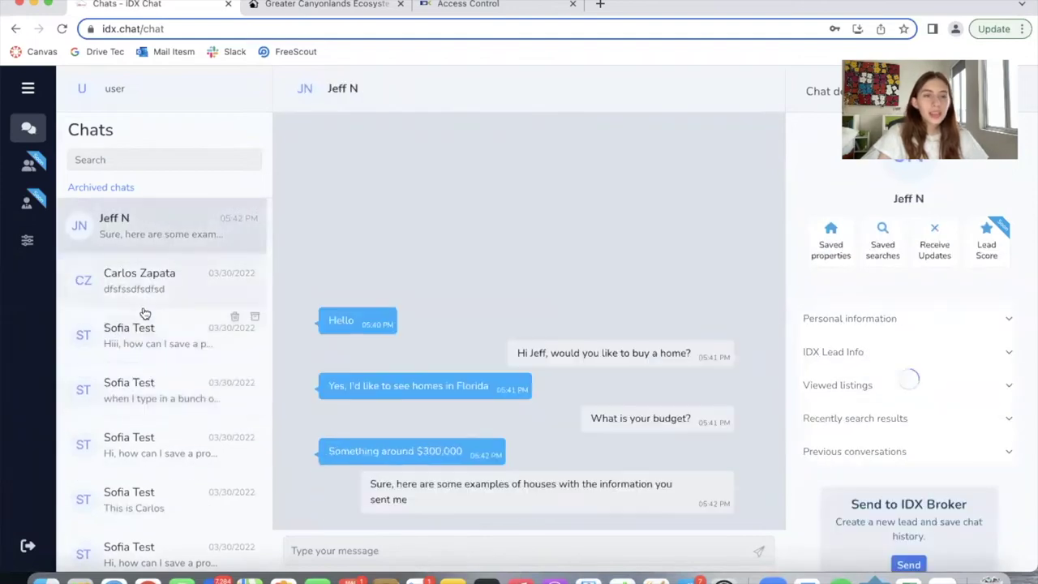
left_click(146, 284)
left_click(159, 343)
left_click(172, 396)
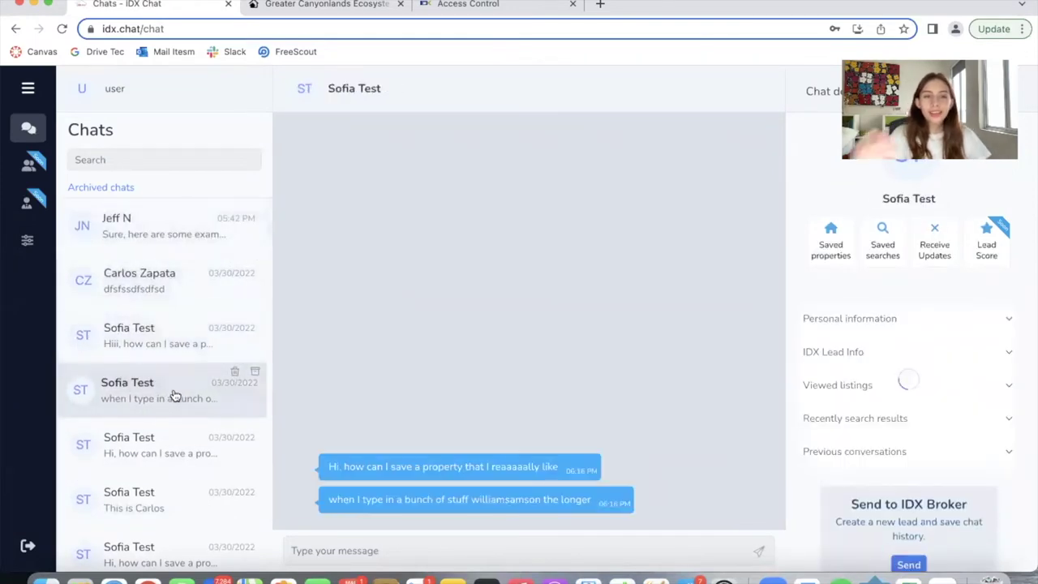
left_click(157, 233)
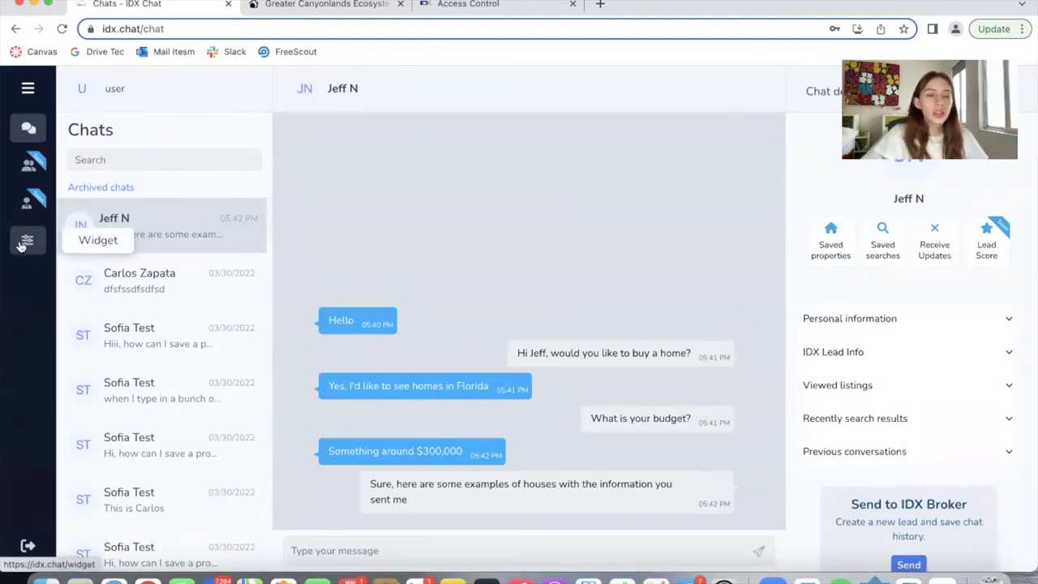
Give the widget the circle shape and main colour #0854a1, keeping the 'How can I help you?' greeting
left_click(22, 246)
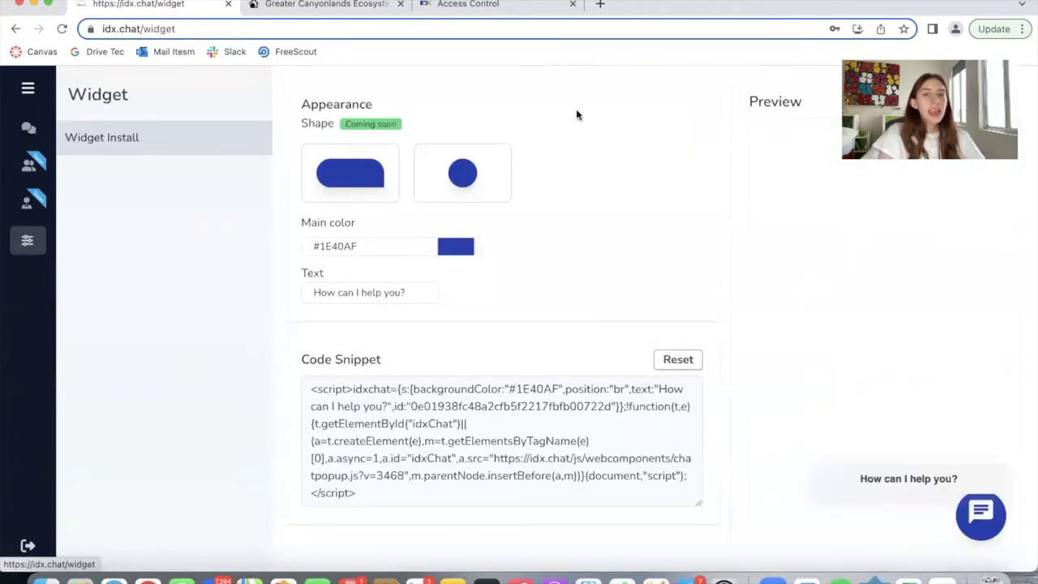
left_click(489, 175)
left_click(447, 250)
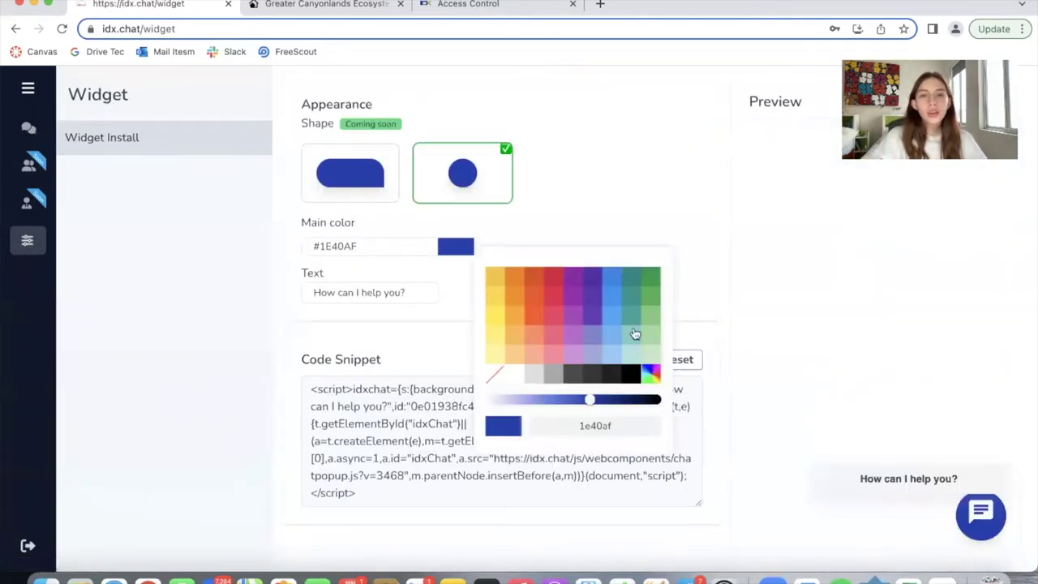
left_click(592, 315)
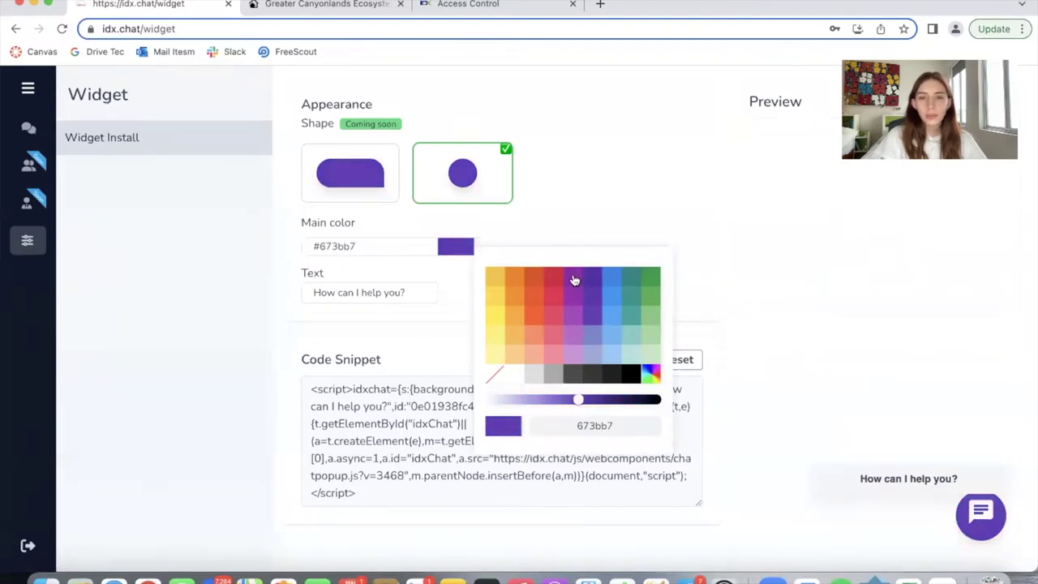
left_click(610, 320)
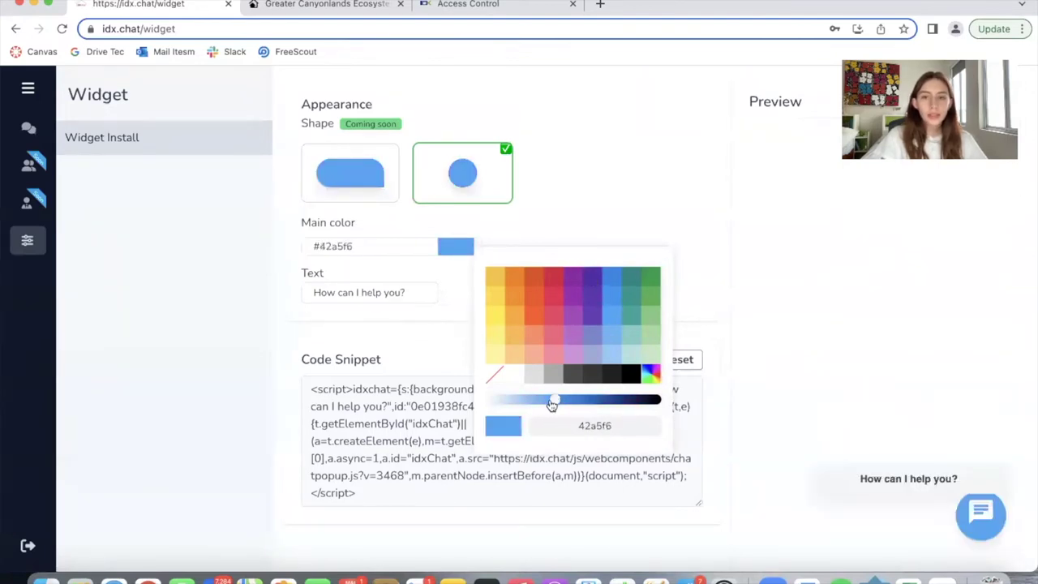
left_click_drag(554, 400, 603, 403)
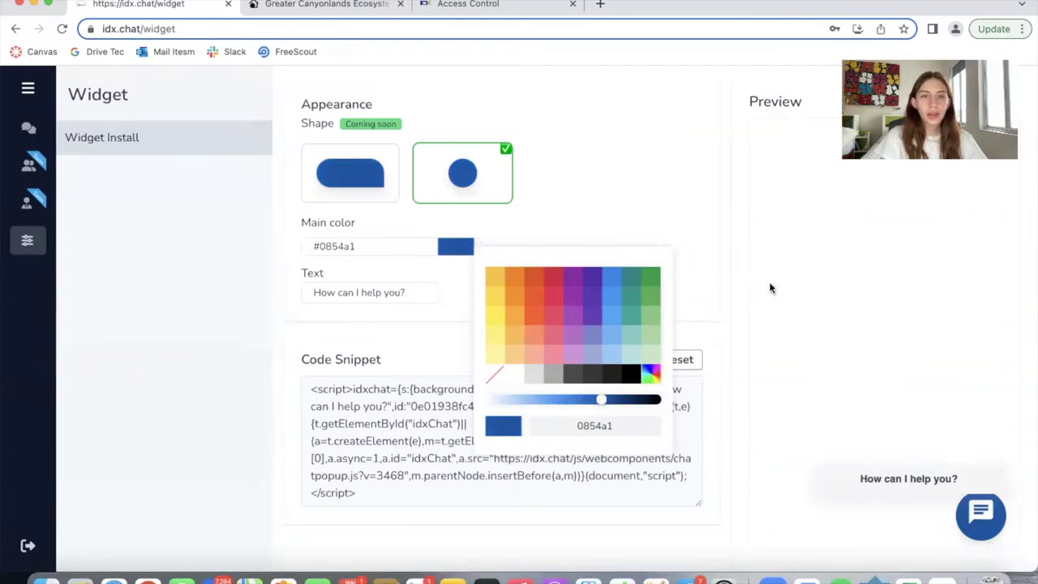
left_click(654, 140)
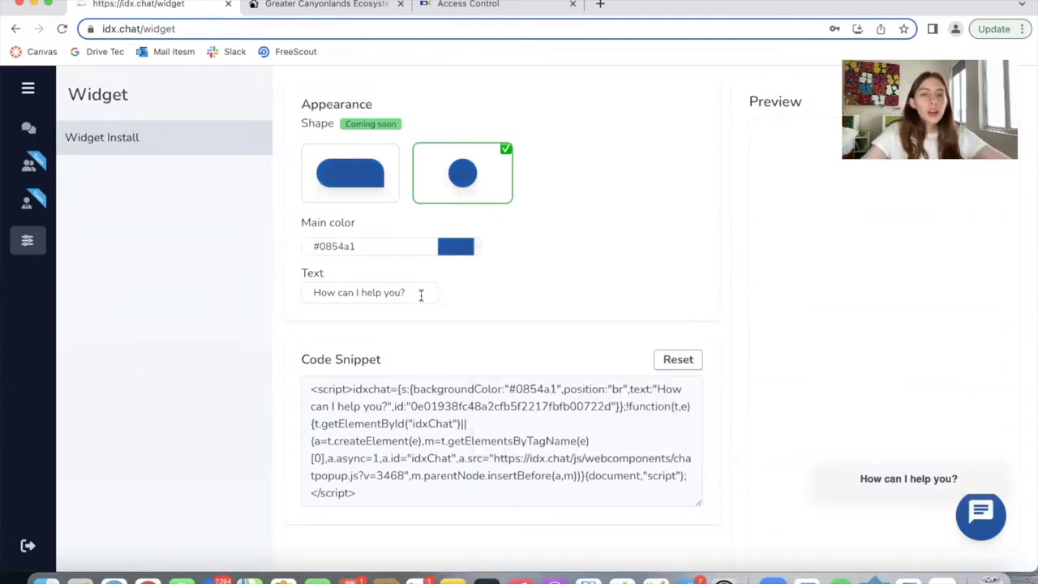
left_click_drag(419, 295, 258, 299)
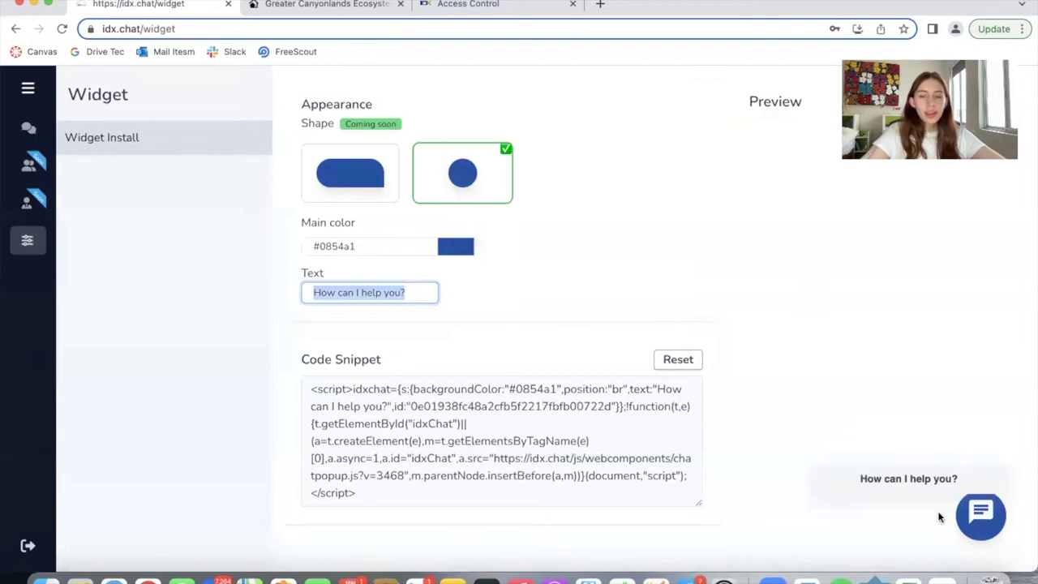
left_click(415, 286)
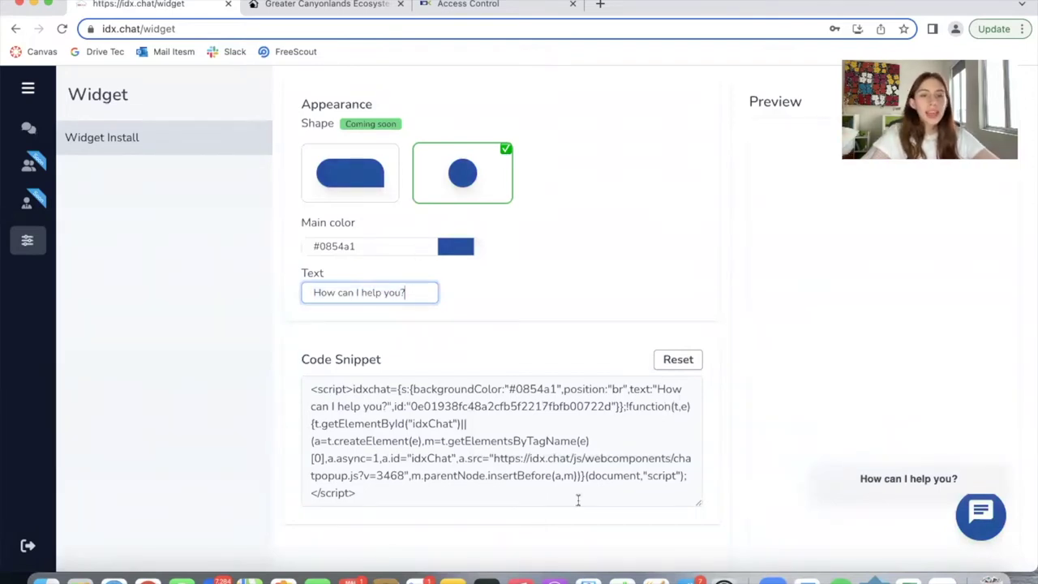
Select the entire widget script in the Code Snippet box, with backgroundColor #0854a1 and position br
left_click_drag(578, 501, 282, 381)
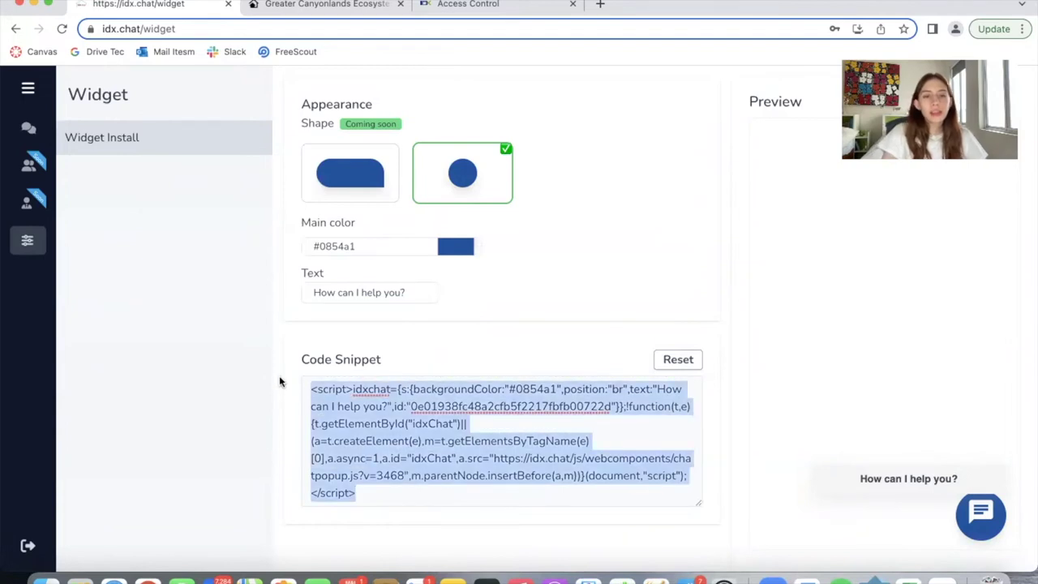
left_click(461, 345)
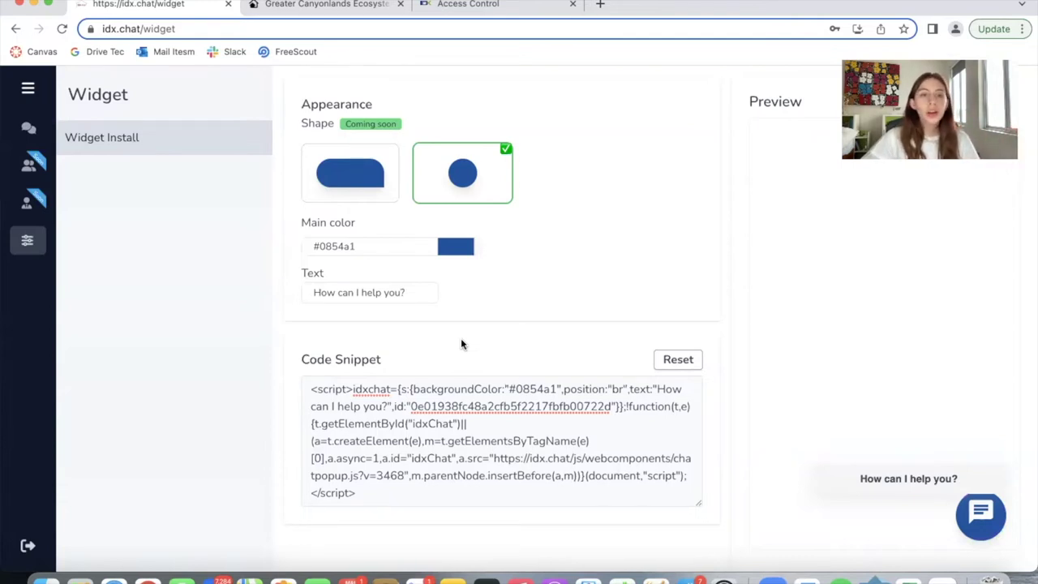
left_click_drag(412, 498, 277, 351)
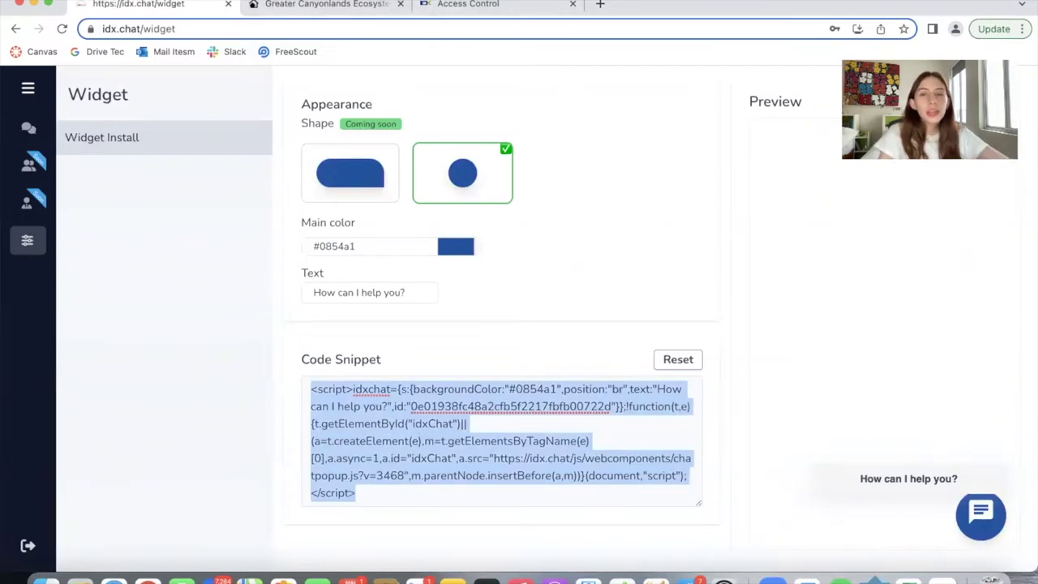
Open Design > Website > Sub-Headers in the IDX Broker admin
left_click(479, 4)
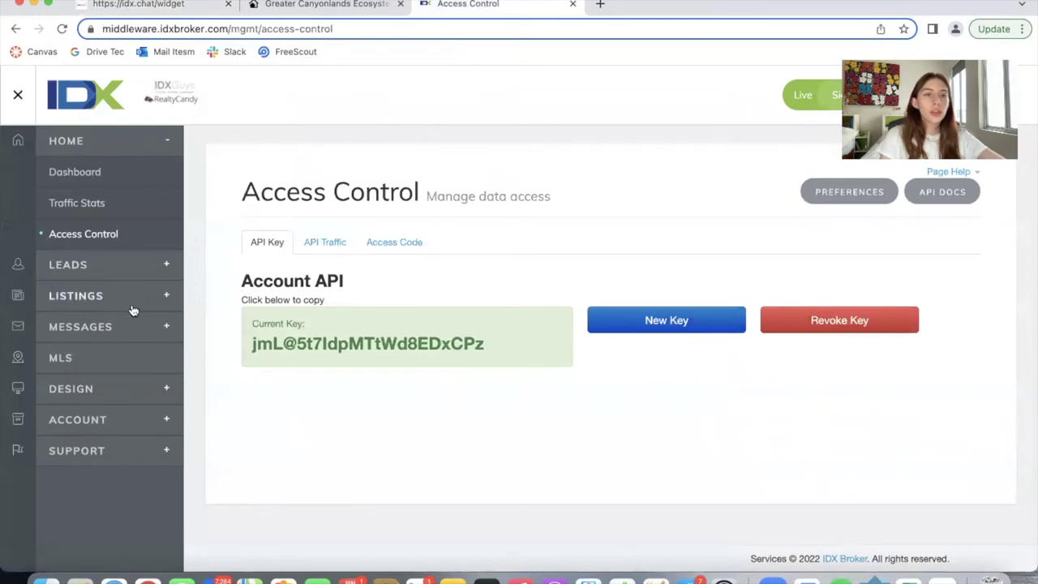
left_click(95, 390)
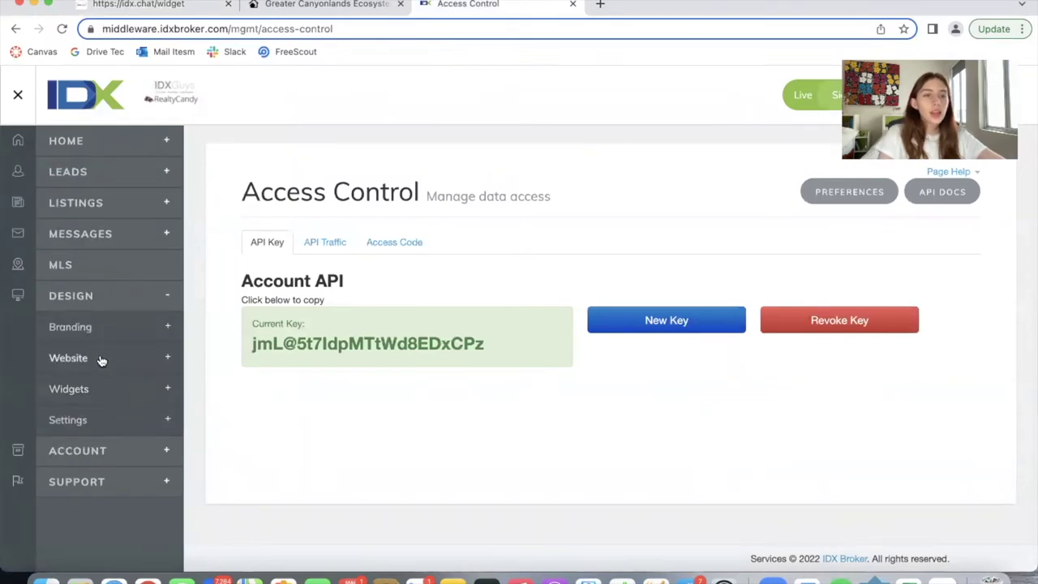
left_click(102, 358)
left_click(107, 484)
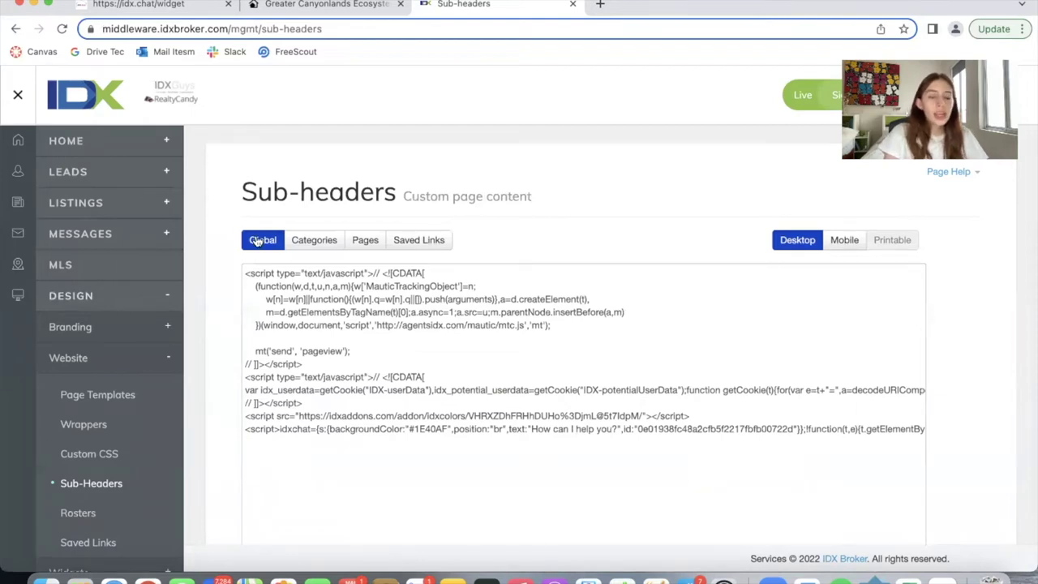
Browse the Pages sub-headers, viewing homes results and Map Search, discarding unsaved changes
left_click(367, 241)
scroll(317, 487, "down", 3)
left_click(283, 423)
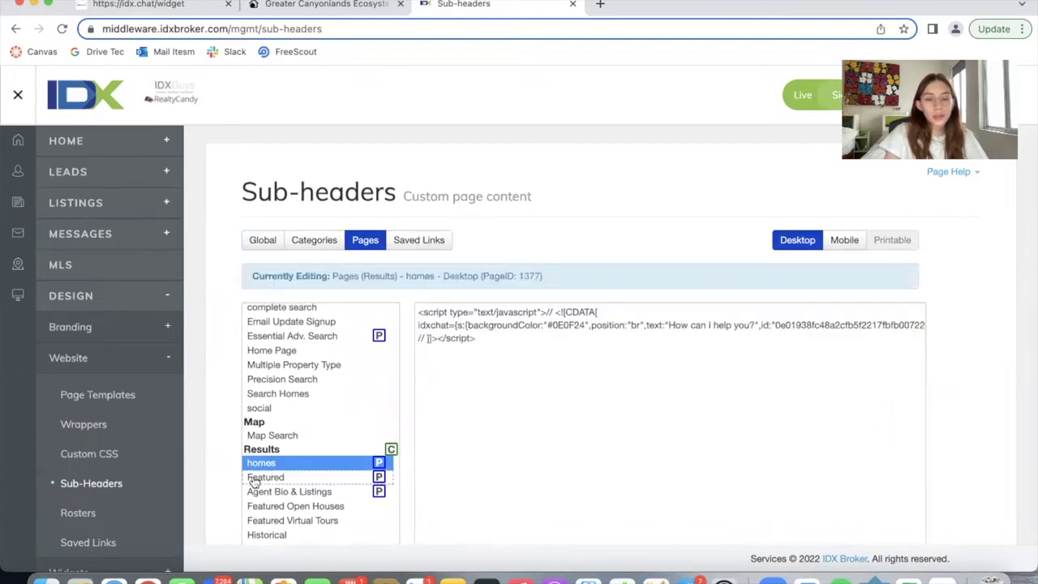
scroll(255, 487, "up", 1)
scroll(284, 336, "up", 3)
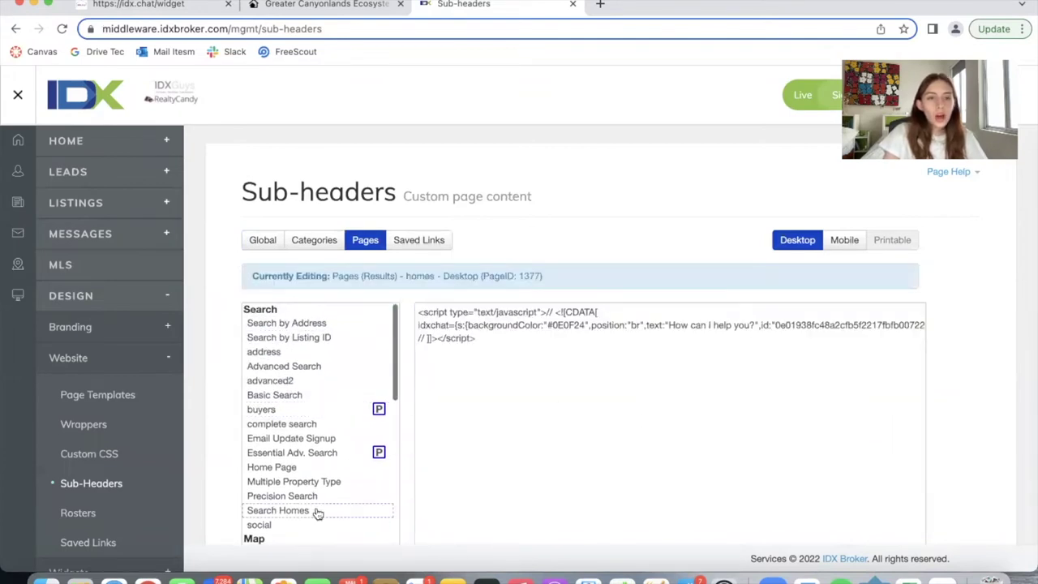
scroll(317, 513, "down", 3)
left_click(294, 435)
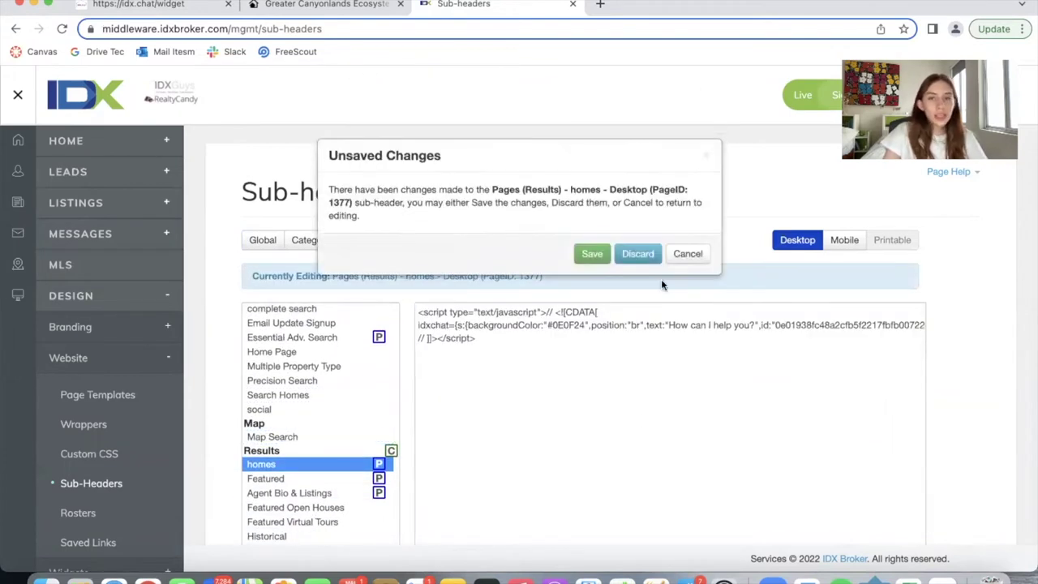
left_click(639, 254)
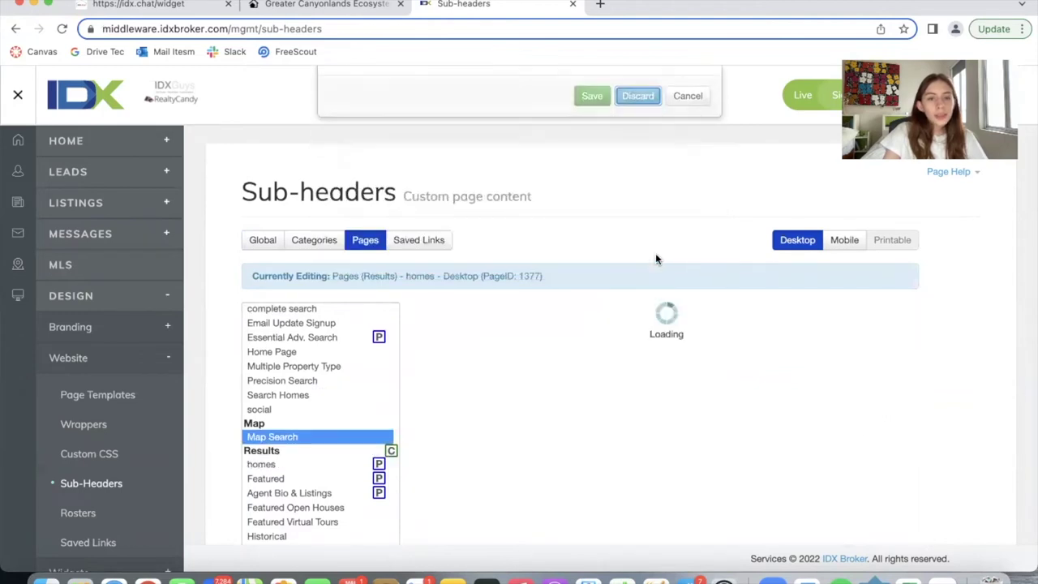
Browse the list of Saved Links sub-headers
left_click(412, 242)
scroll(274, 411, "down", 5)
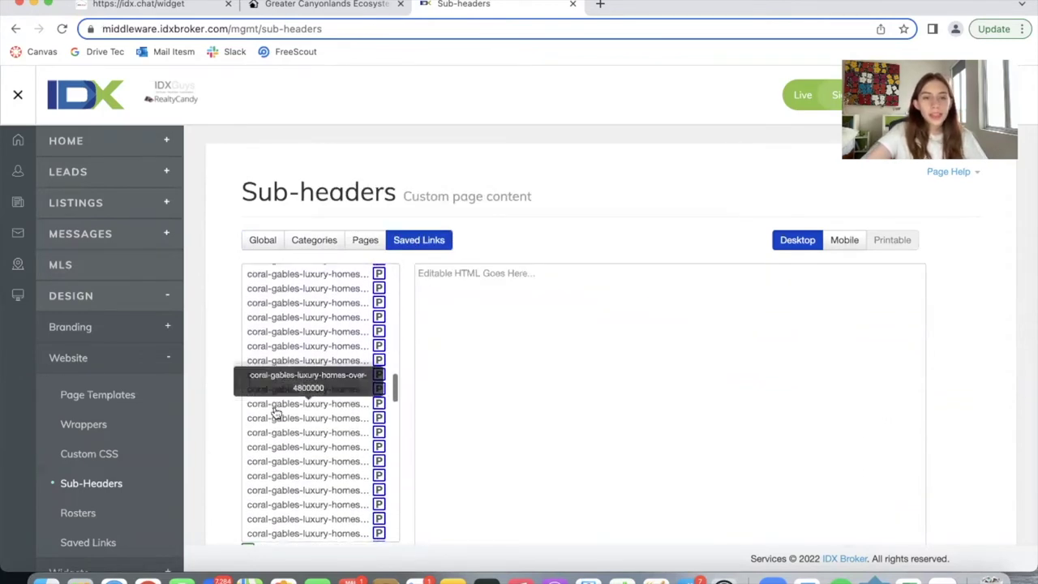
scroll(275, 410, "down", 10)
scroll(273, 397, "up", 20)
Open the Global sub-header and compare its idxchat script line with the widget snippet
left_click(263, 240)
scroll(1028, 462, "right", 5)
scroll(1024, 479, "right", 3)
scroll(670, 511, "left", 10)
triple_click(589, 468)
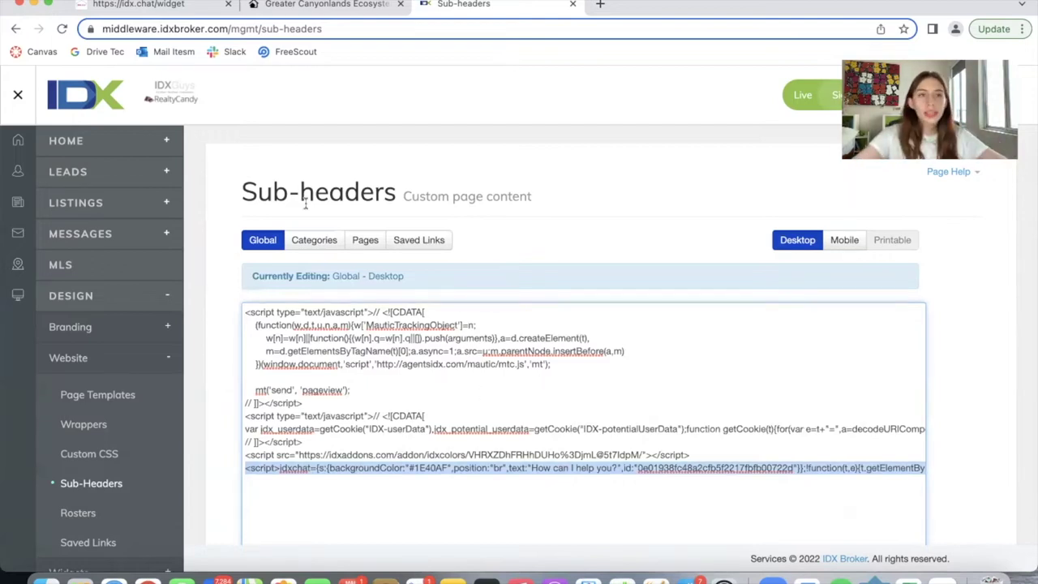
left_click(146, 9)
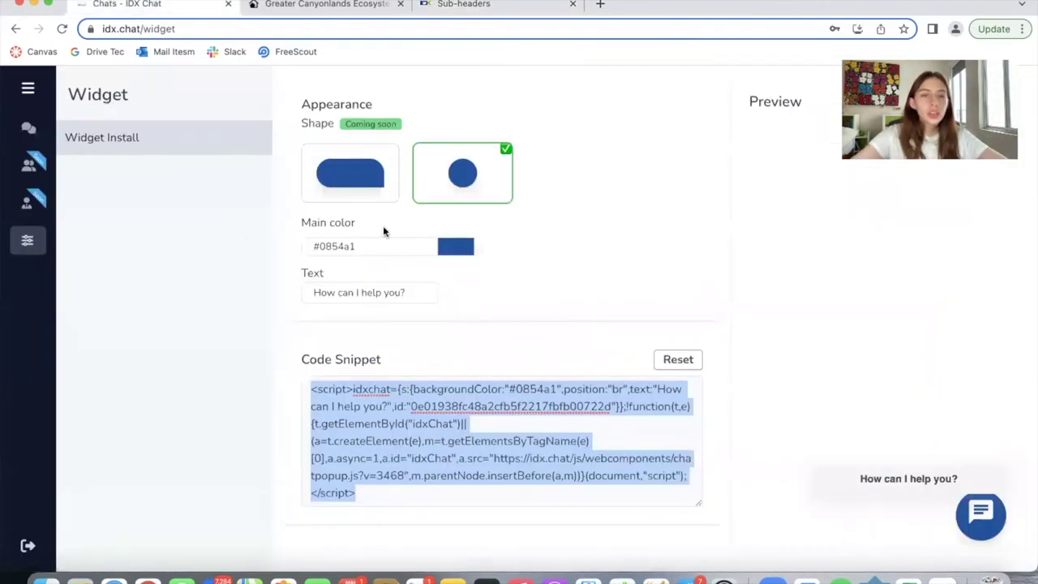
left_click(435, 10)
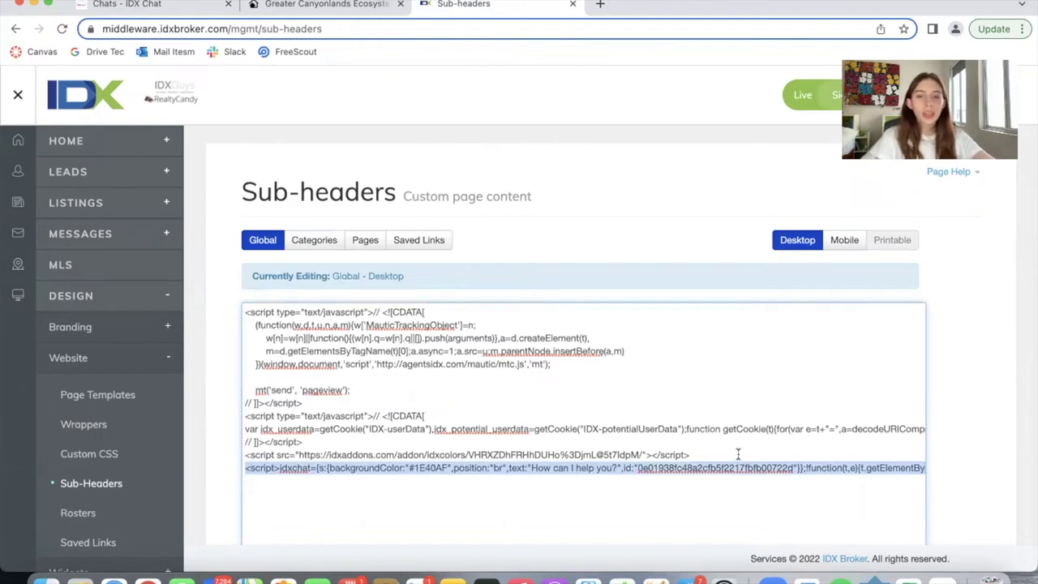
Edit the Global sub-header code, toggling visual and raw modes, and recheck it against the snippet
left_click(699, 429)
scroll(699, 428, "down", 2)
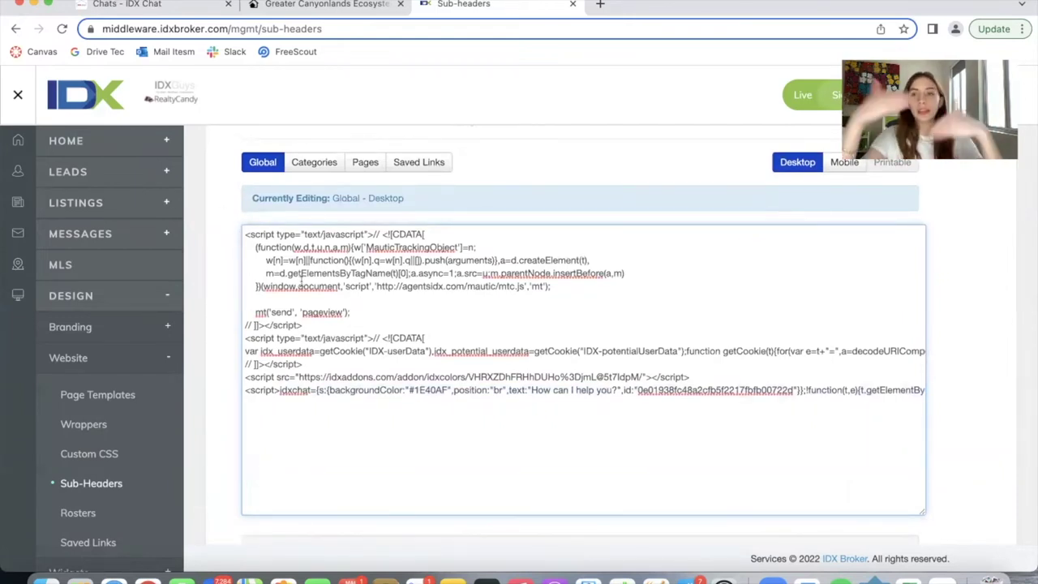
scroll(299, 282, "down", 2)
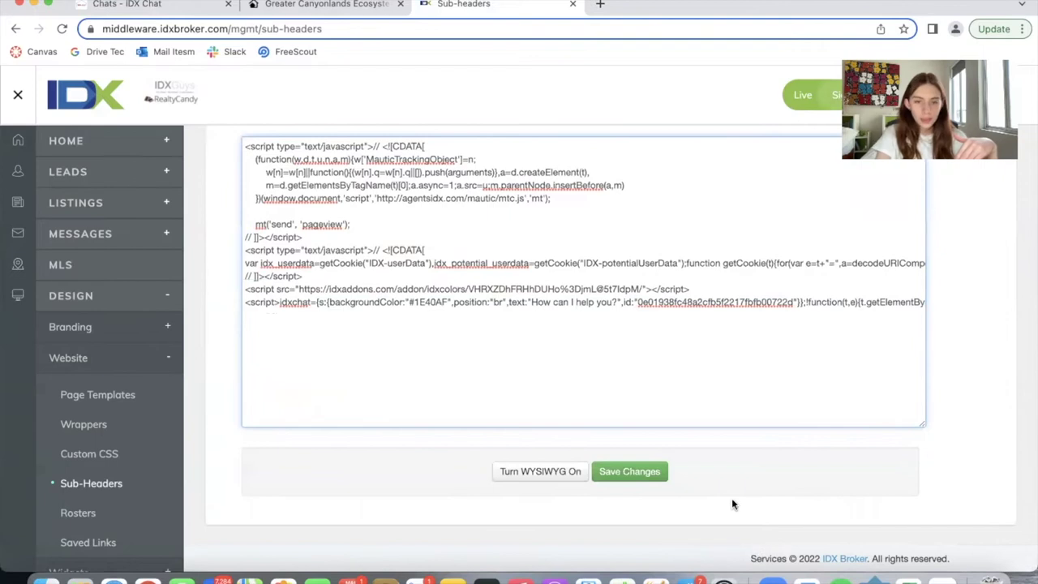
left_click(536, 473)
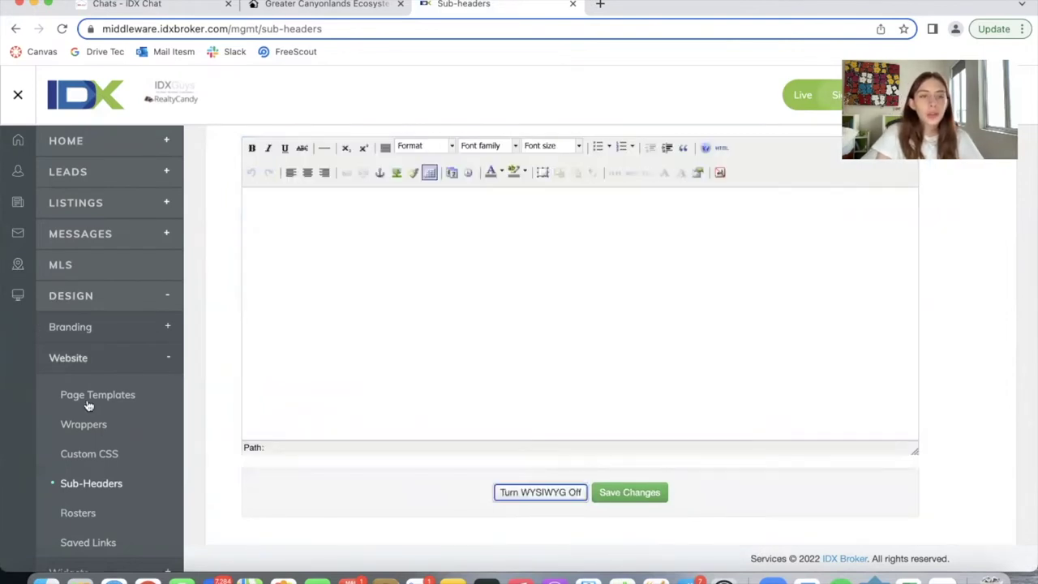
scroll(389, 343, "up", 2)
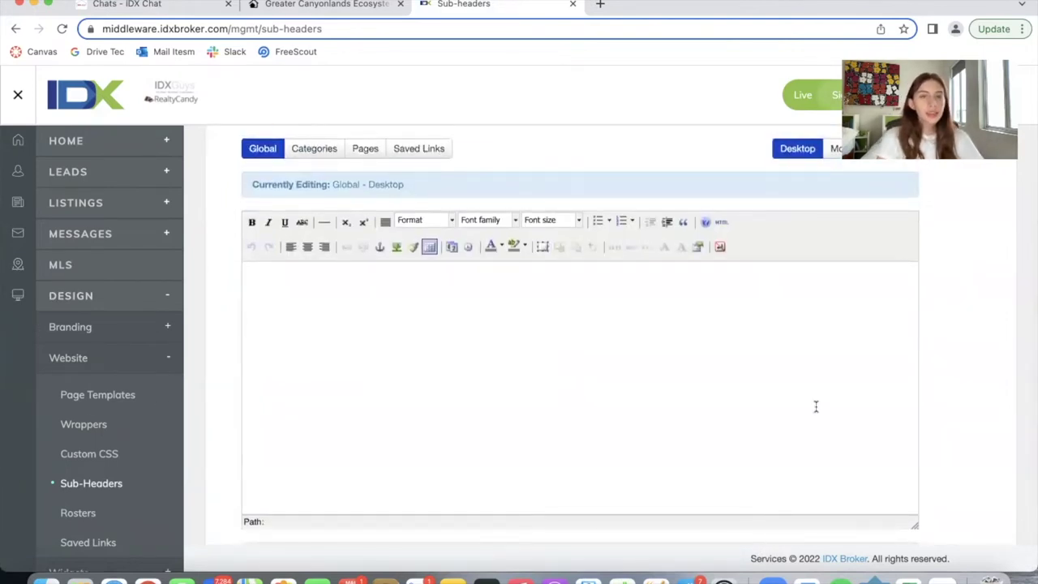
scroll(815, 406, "down", 2)
left_click(512, 488)
left_click(575, 348)
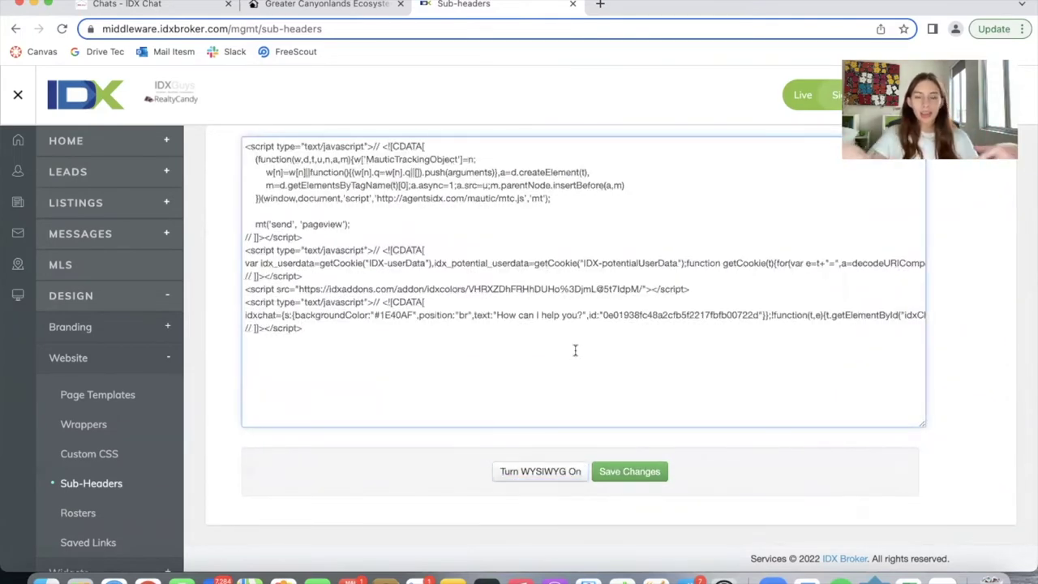
left_click(162, 7)
left_click(454, 8)
scroll(670, 371, "up", 1)
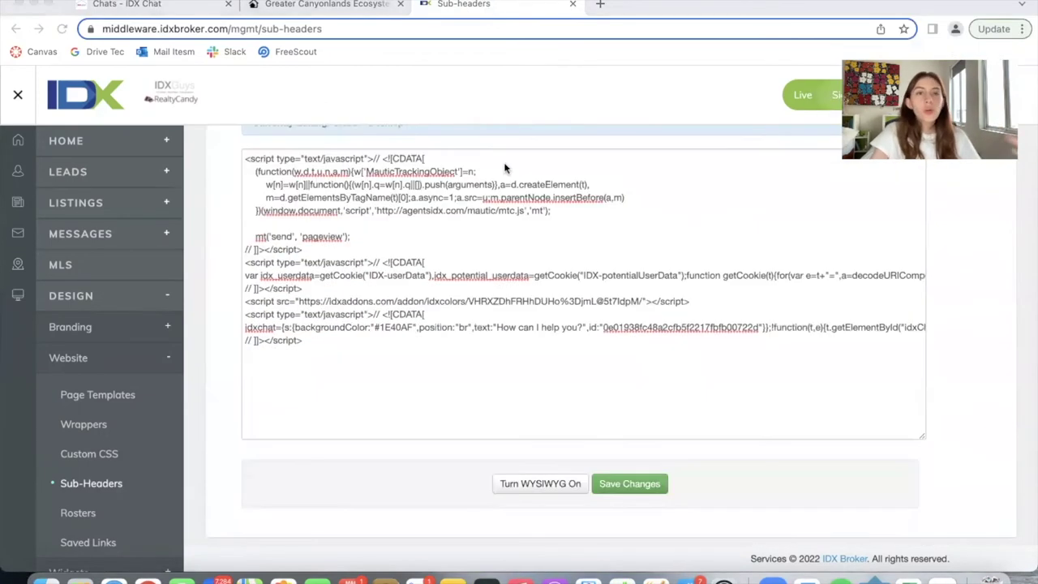
Open the Canyonlands site's chat widget, minimize it, and reopen the chat start form
left_click(323, 5)
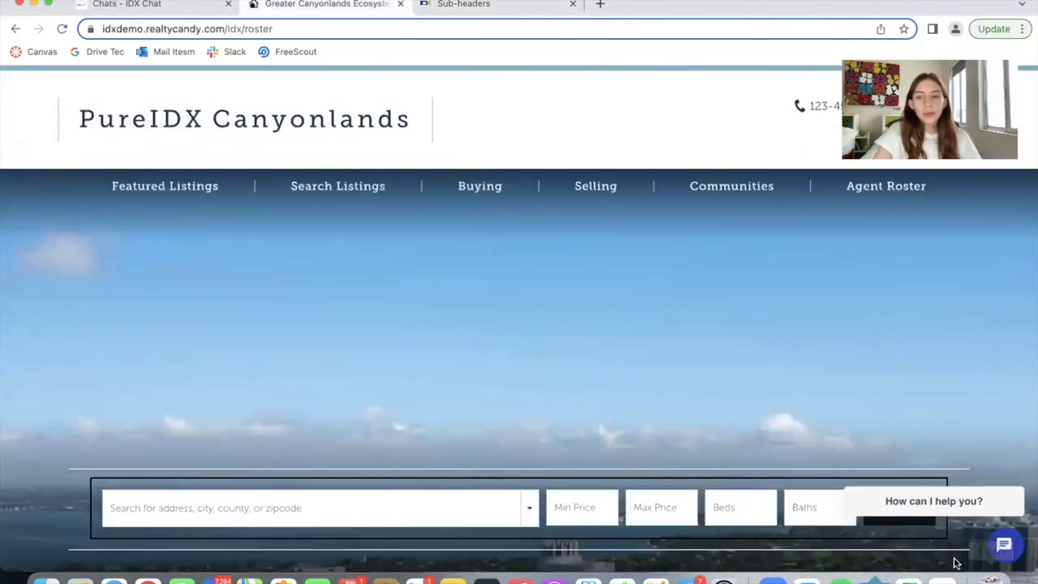
left_click(1006, 546)
left_click(1007, 216)
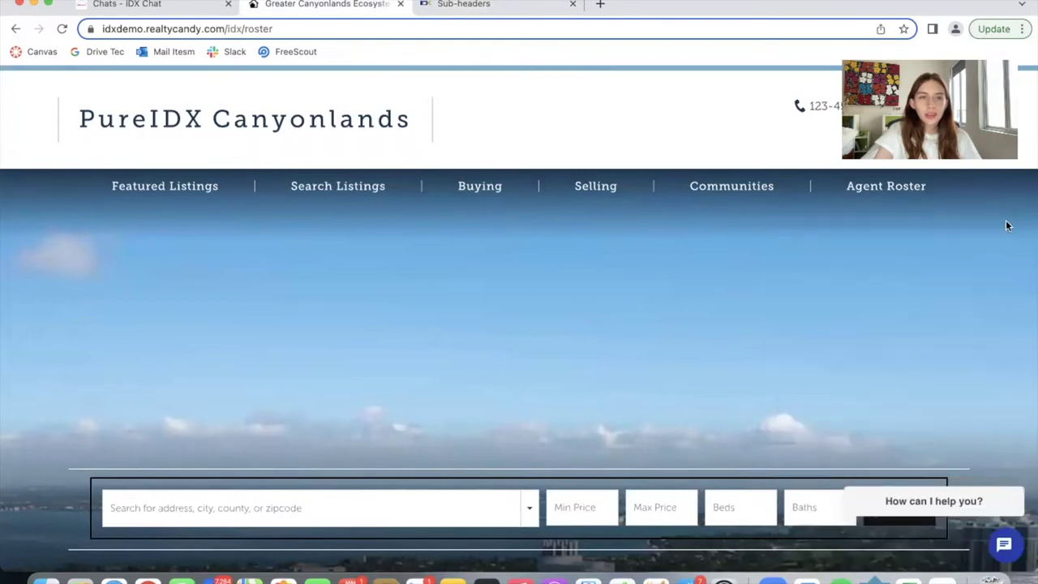
scroll(464, 458, "down", 15)
scroll(466, 459, "up", 15)
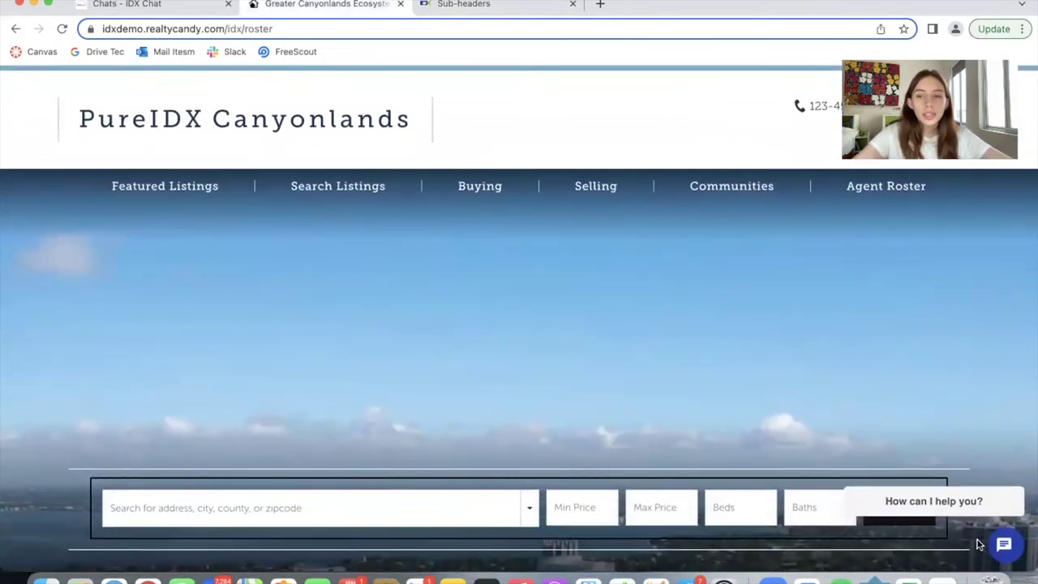
left_click(1003, 545)
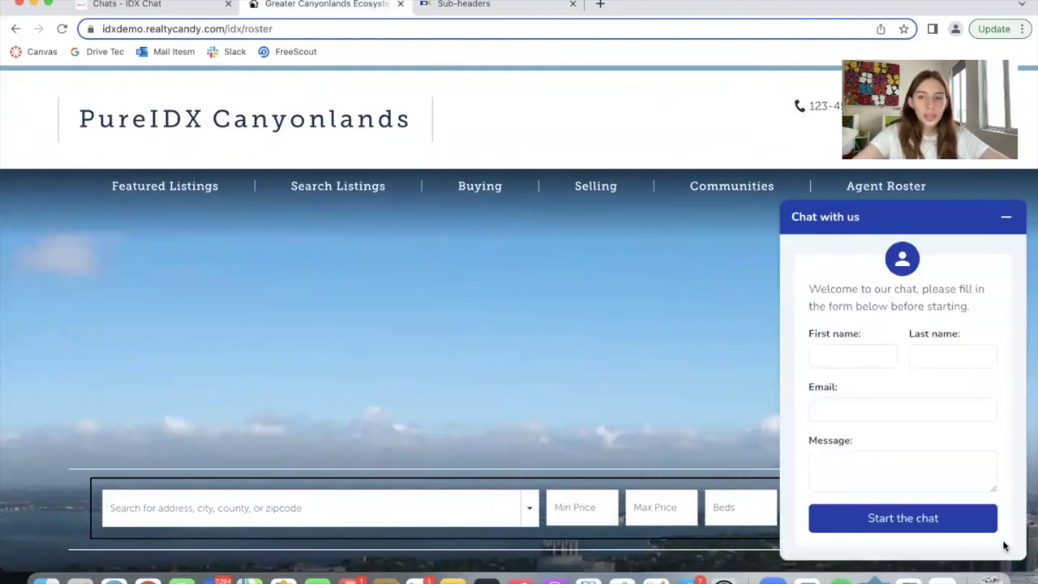
Enter the lead's first name, last name 'Test', email and question about saving a property, and start the chat
left_click(846, 350)
type("Soi")
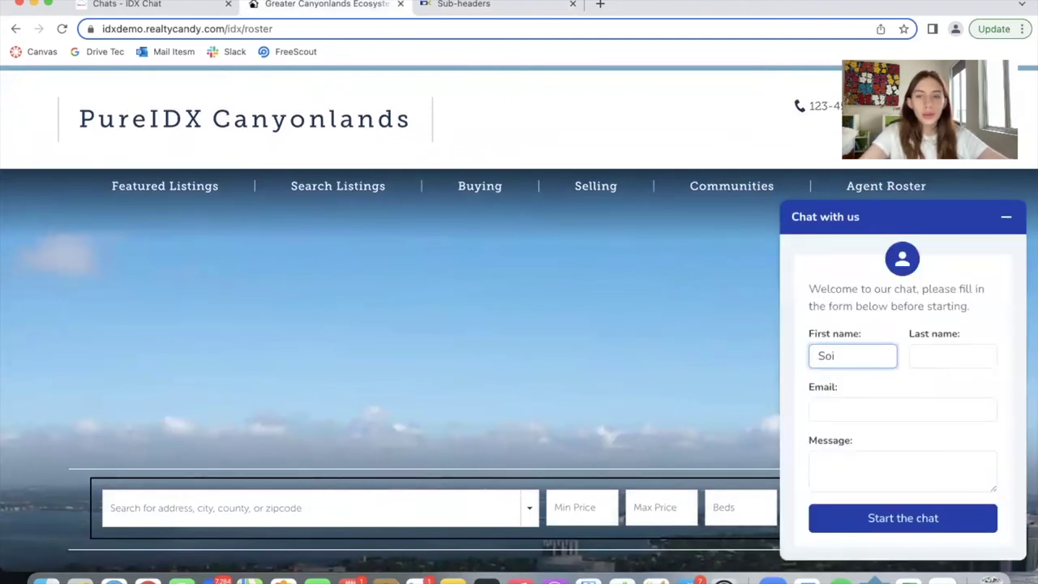
type("faia")
key("Tab")
type("Test")
key("Tab")
key("Tab")
type("Hi, how can I save a")
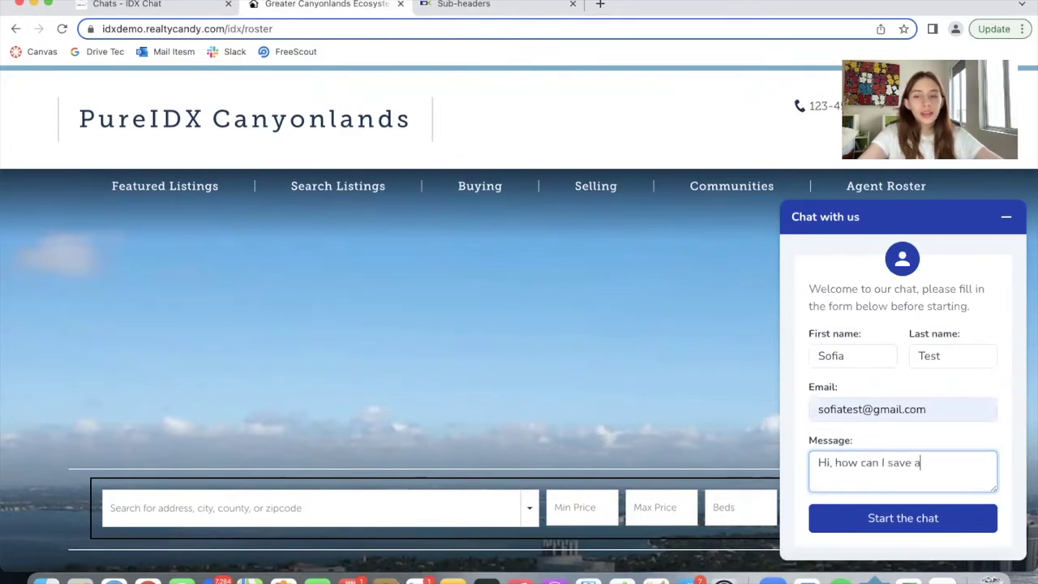
type("t I like?")
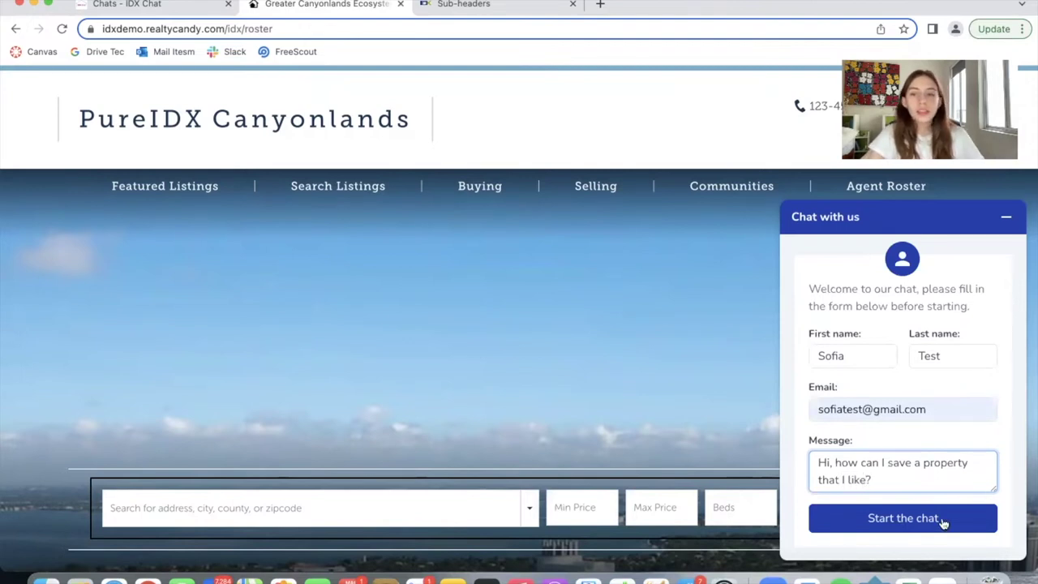
left_click(944, 523)
Open the newest test lead's conversation from the IDX Chat Chats list
key("super+1")
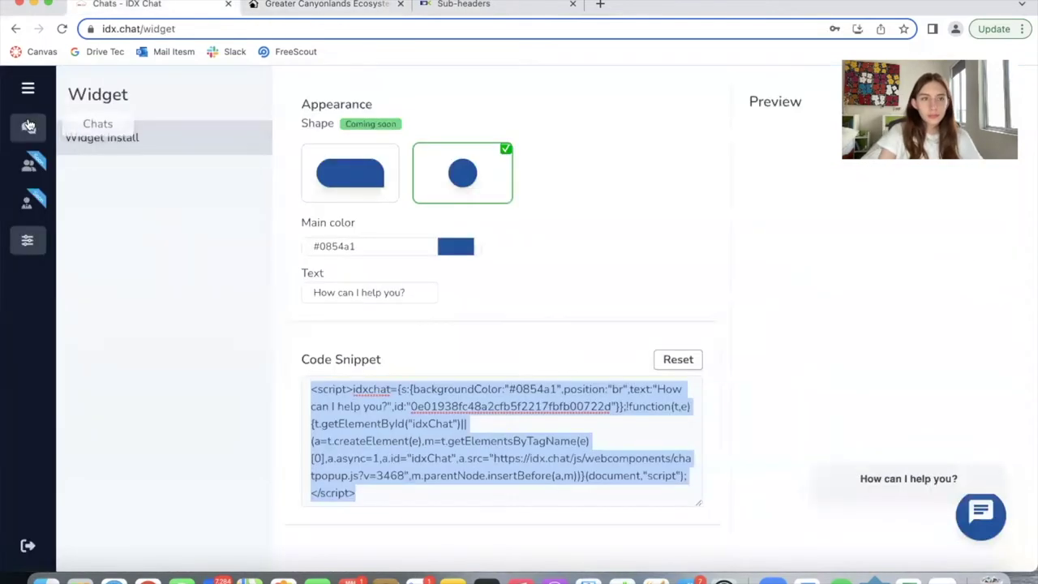
left_click(29, 127)
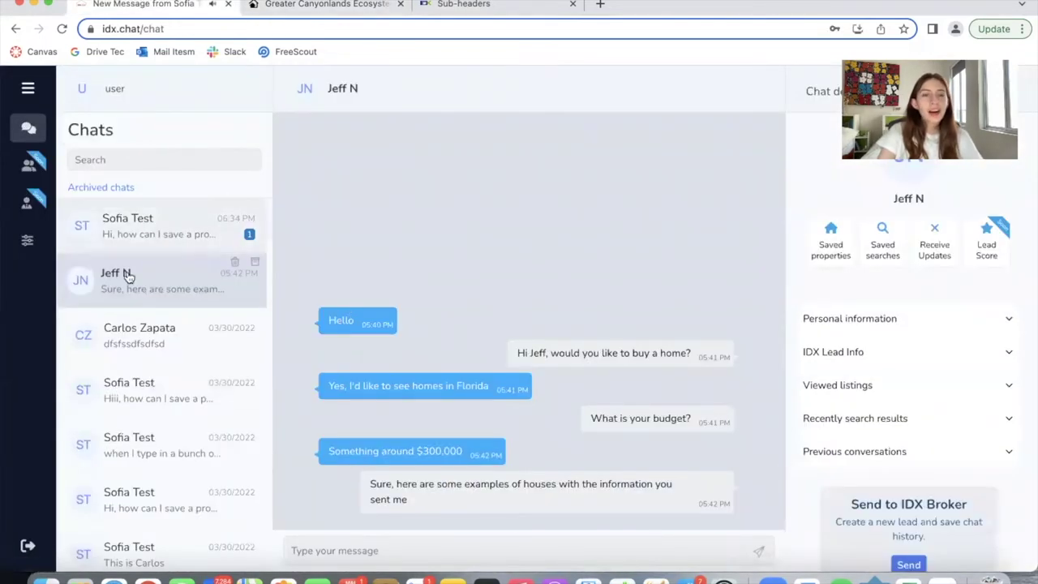
left_click(138, 236)
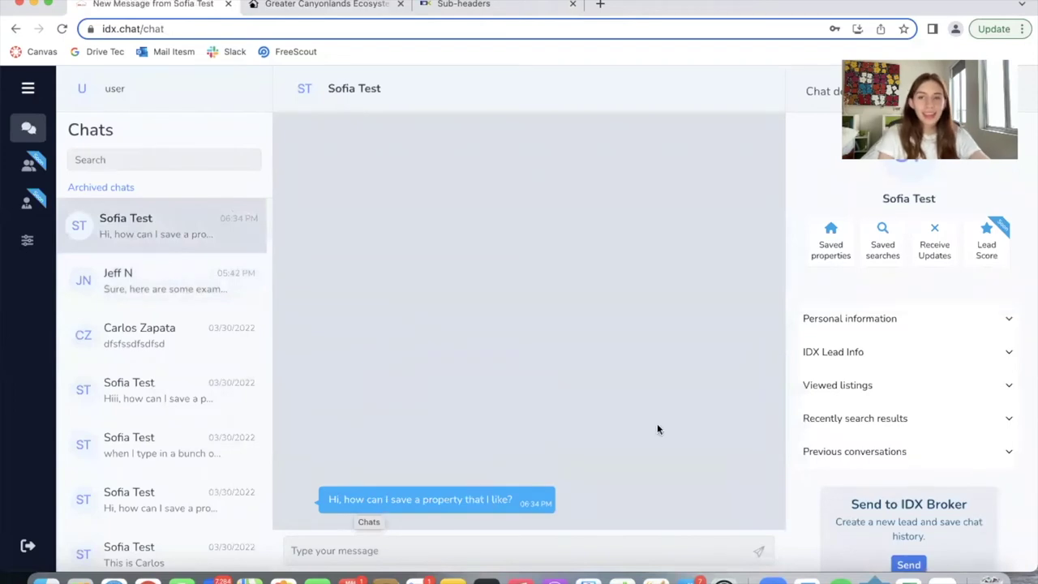
scroll(869, 399, "down", 1)
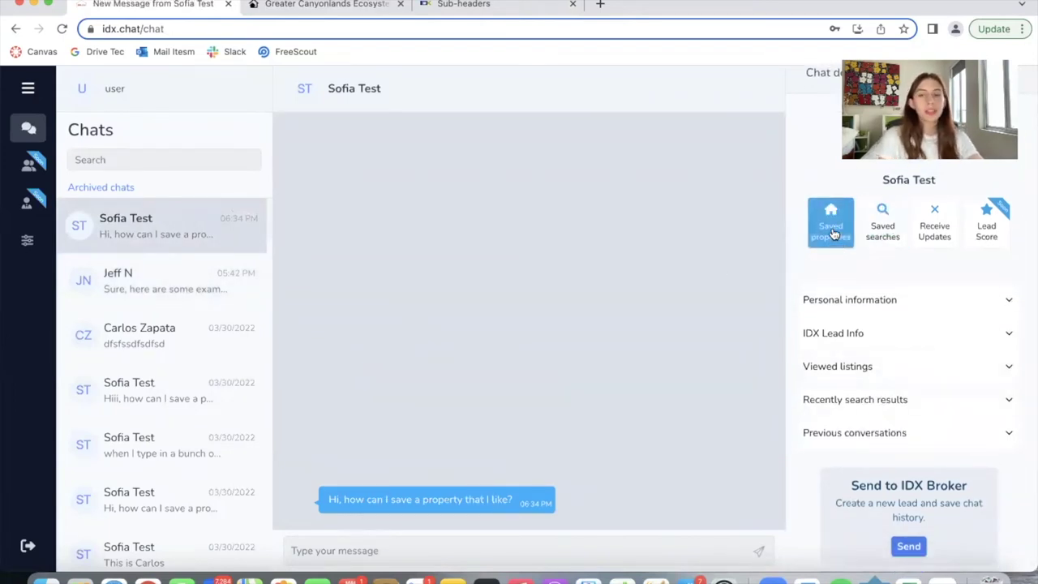
scroll(886, 391, "down", 1)
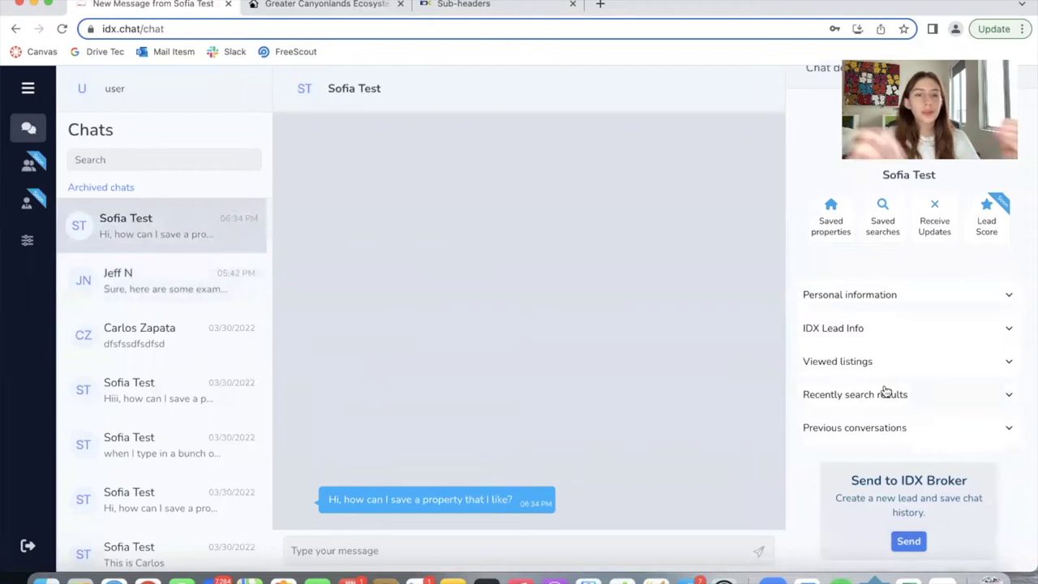
Reply that the save property button is on the details pages, and view it on the Canyonlands site
left_click(573, 544)
type("Hi Sofia, ")
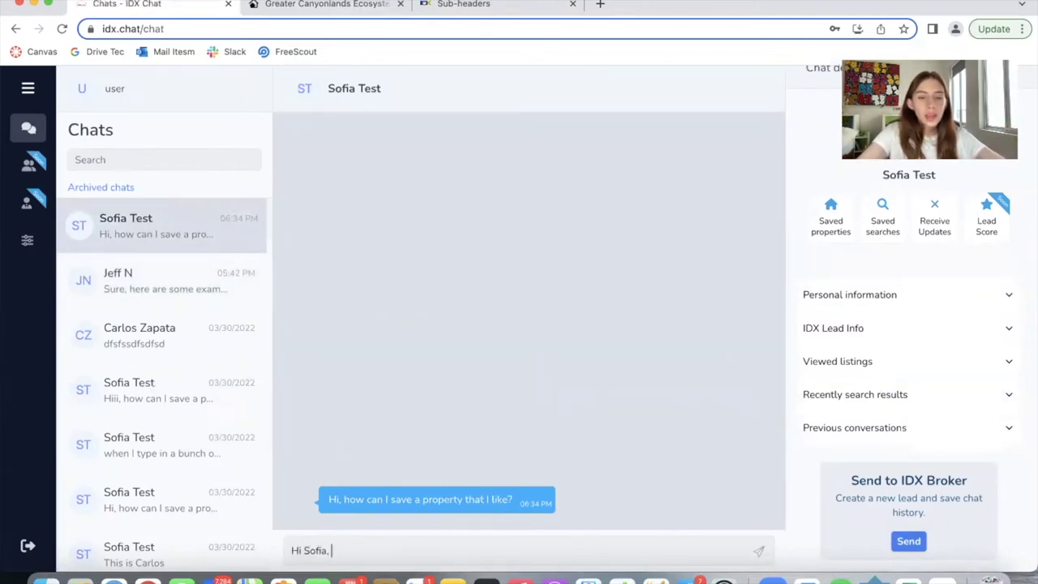
type("you woul click on the save proper")
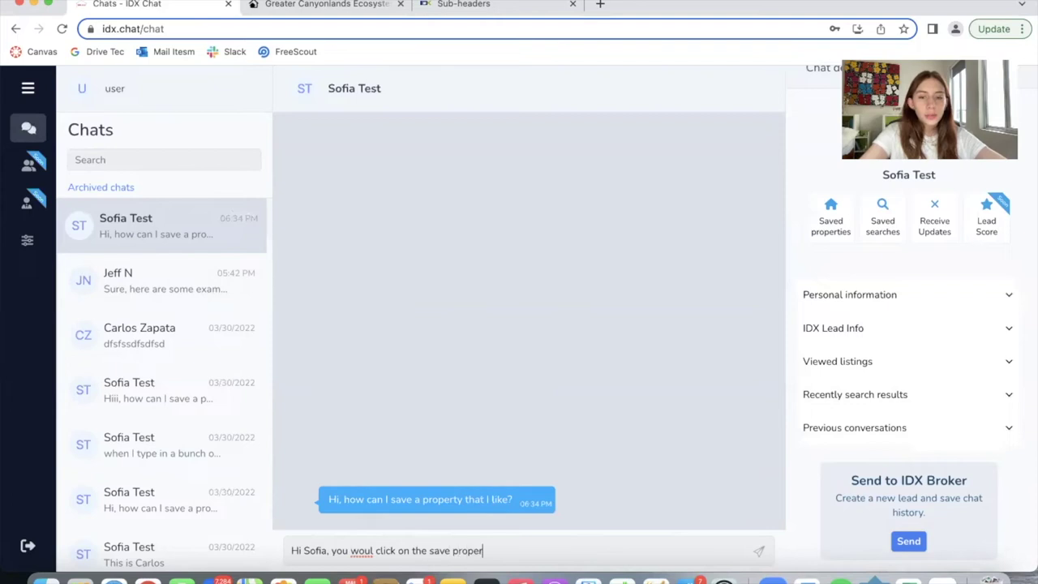
type("ty button on the details pages. ")
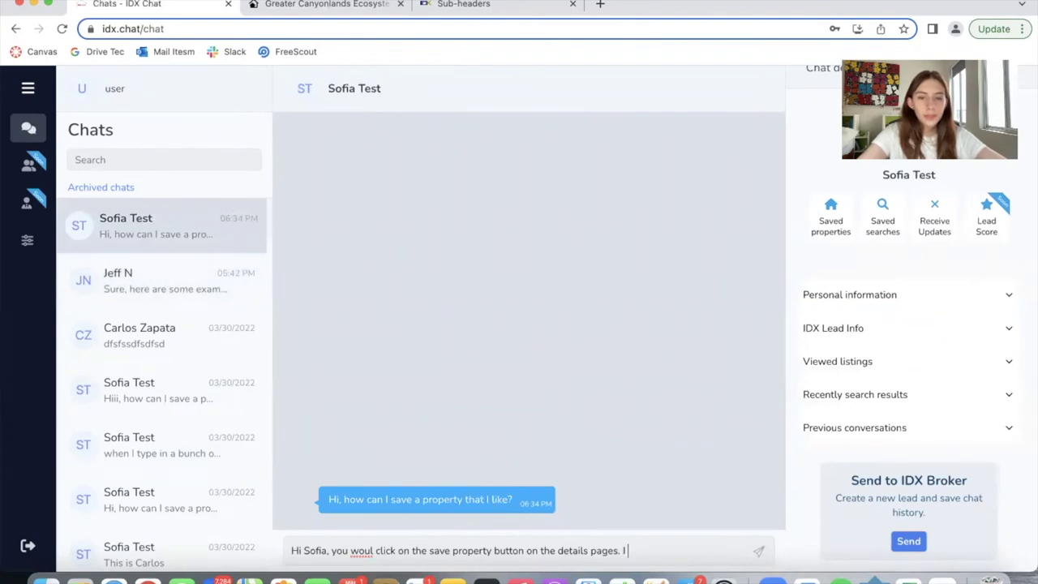
type("I can also save properties fo")
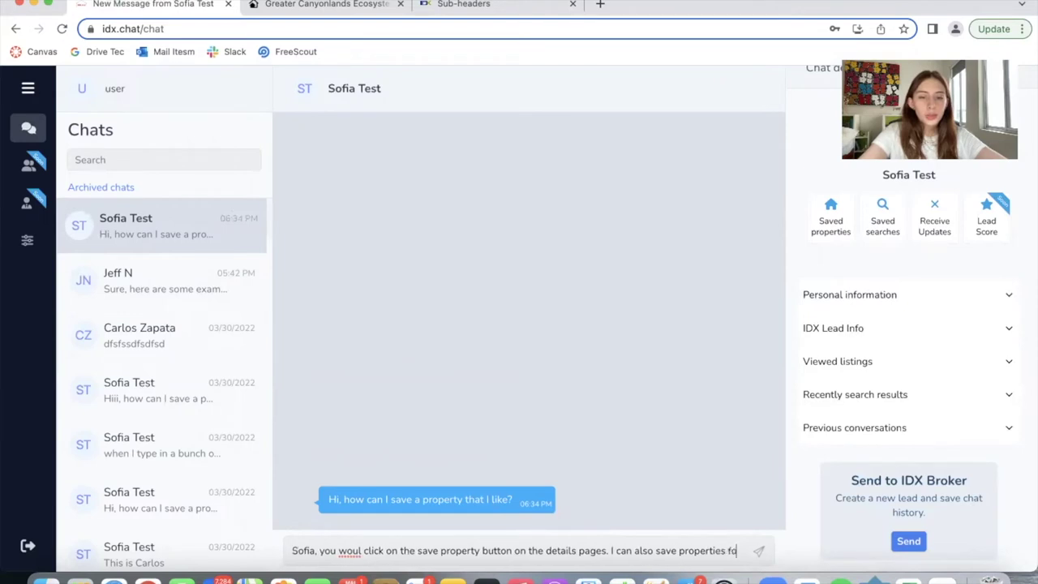
type("r you. Which")
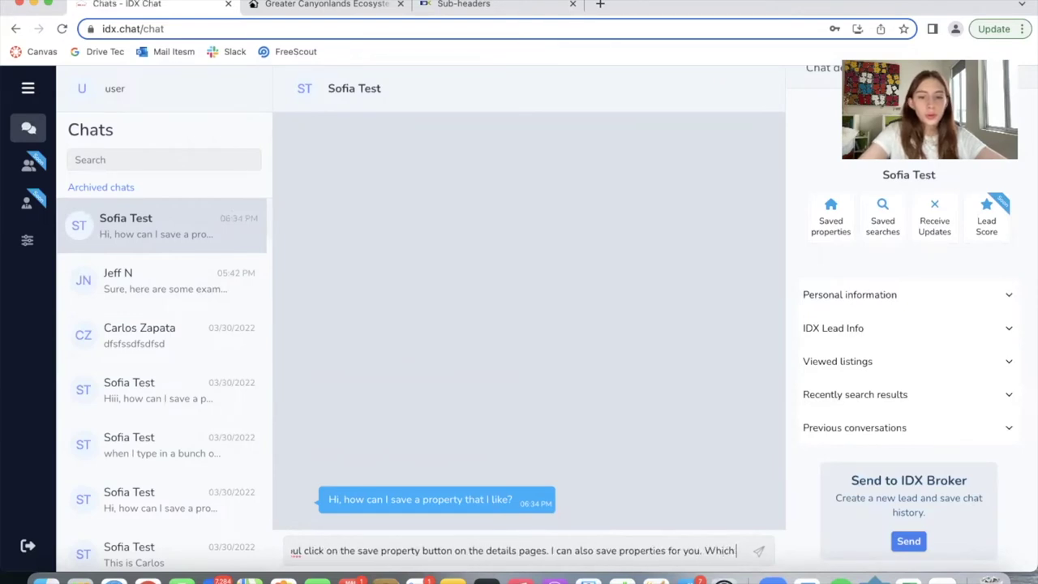
type(" one would you lik")
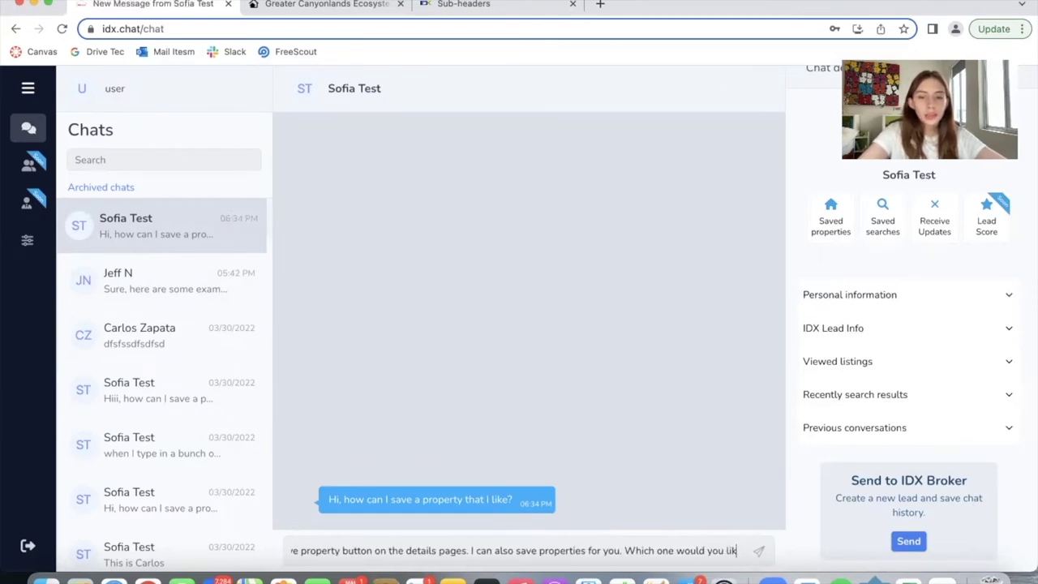
type("e to save?")
key("Return")
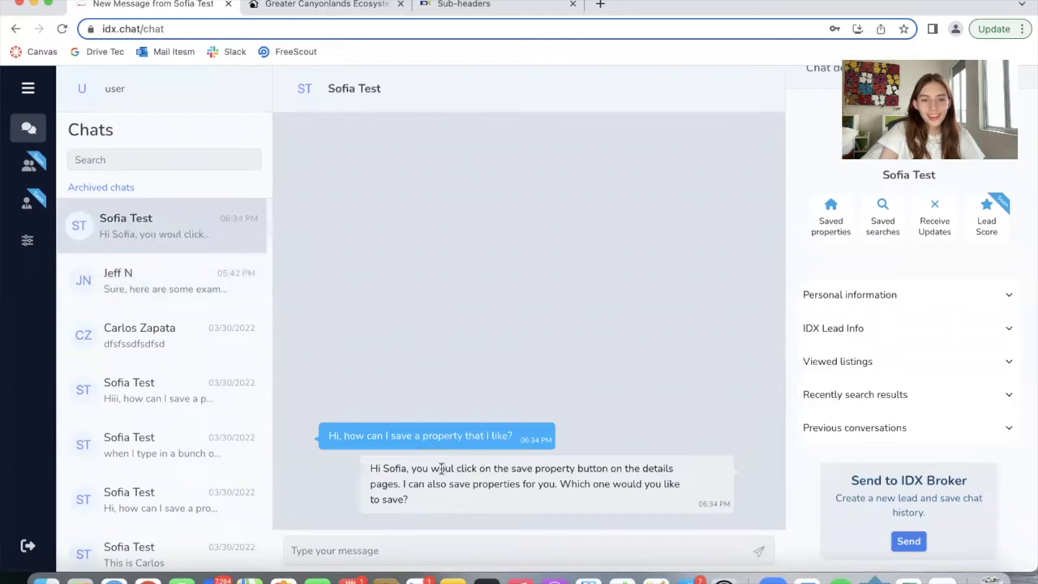
left_click(329, 5)
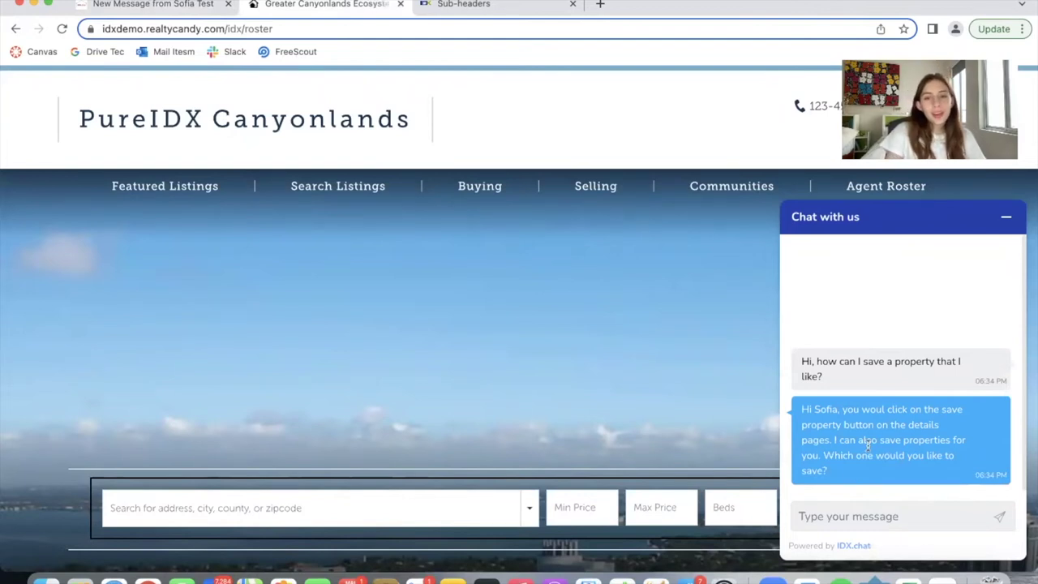
Send 'Thank you! I figured it out' from the site chat, then save the conversation to IDX Broker
left_click_drag(837, 456, 801, 408)
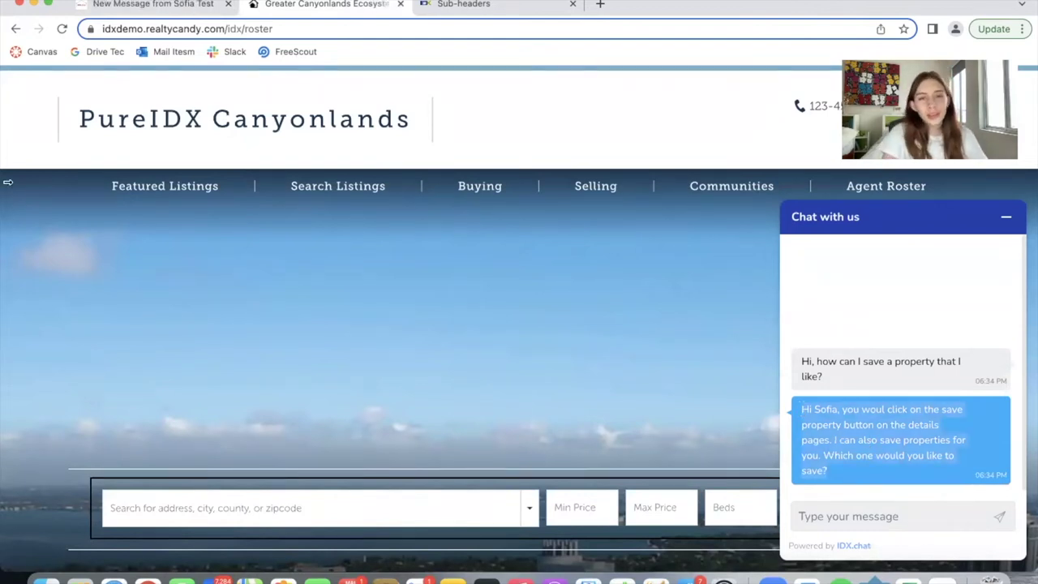
left_click(911, 522)
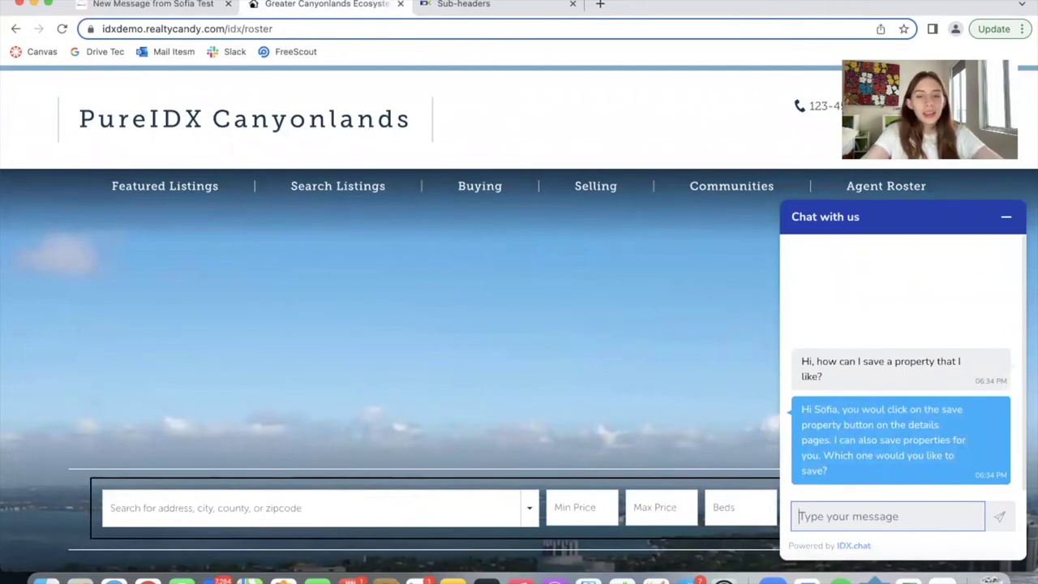
type("Thank you!")
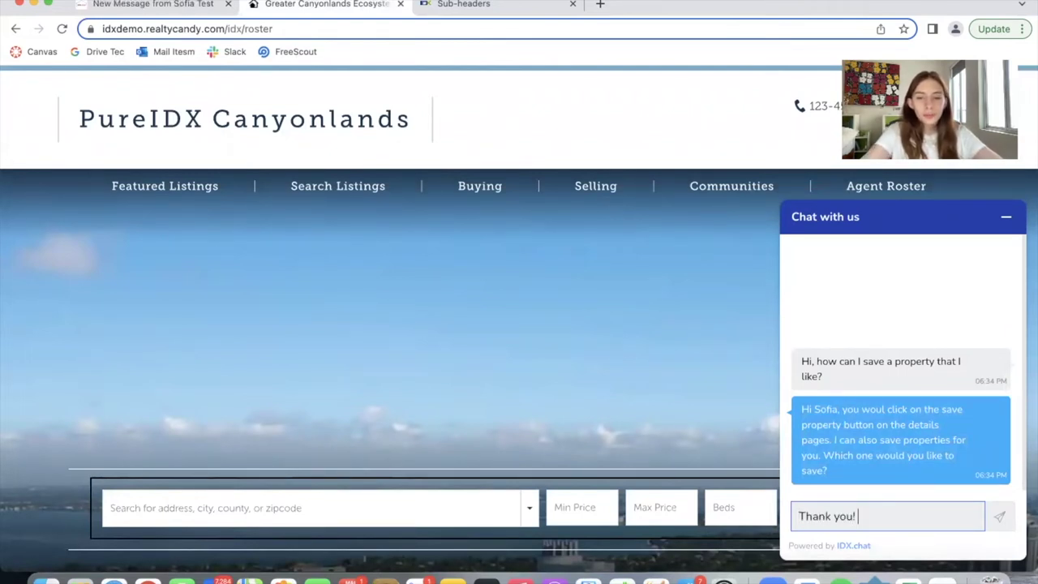
type(" I figured i")
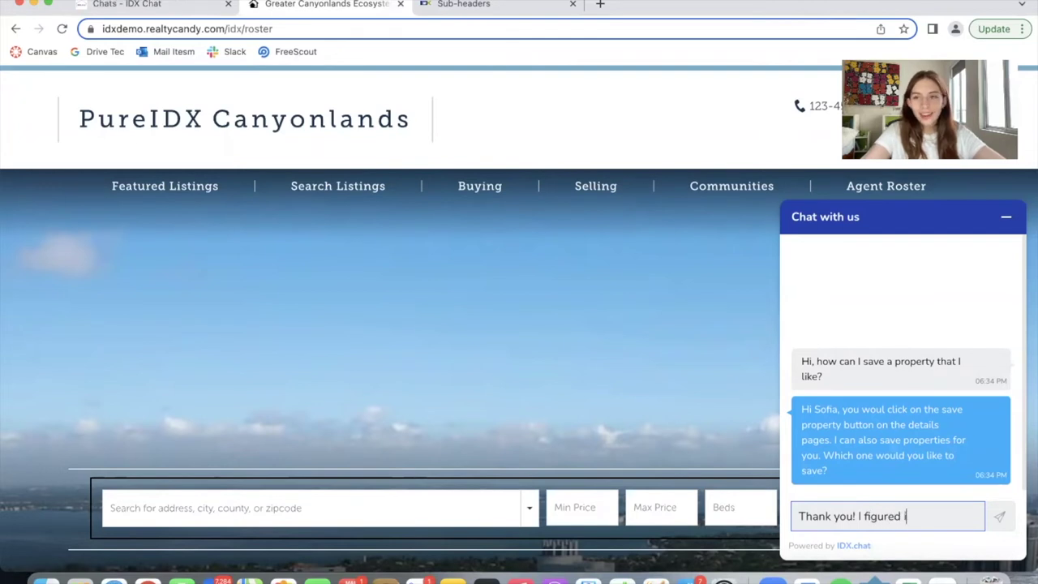
type("t out")
key("Return")
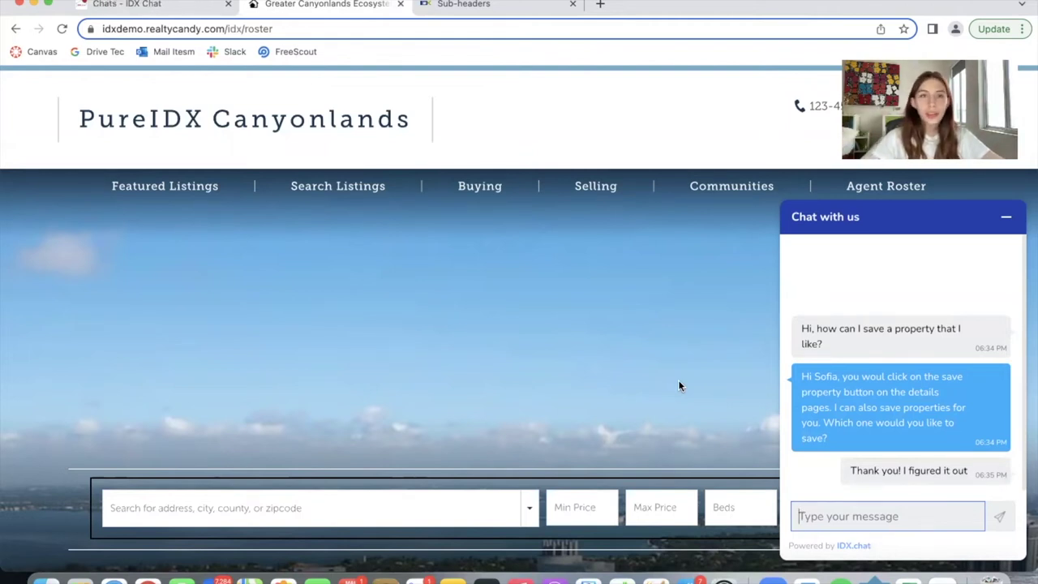
key("super+1")
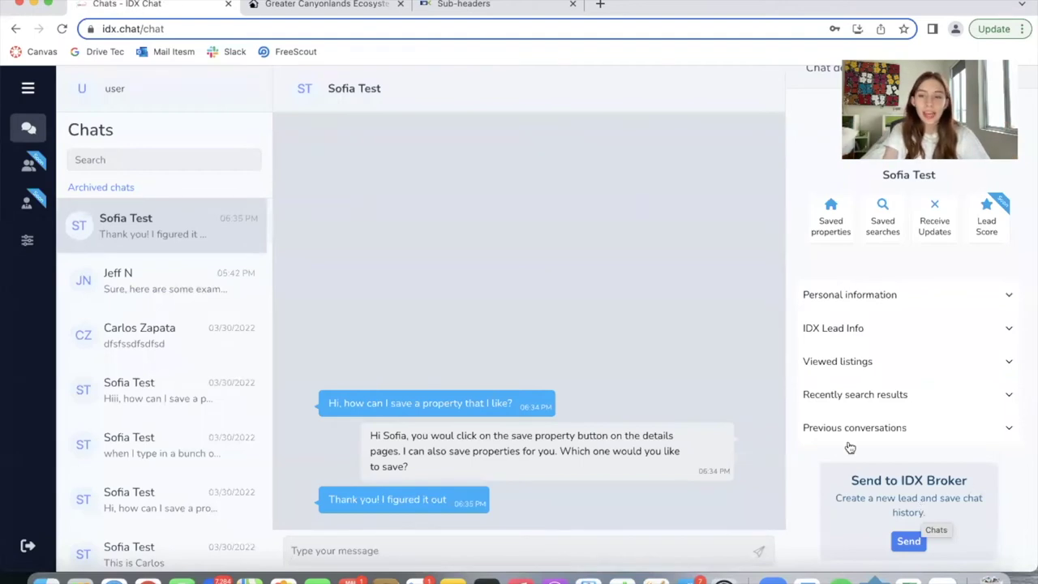
left_click(904, 540)
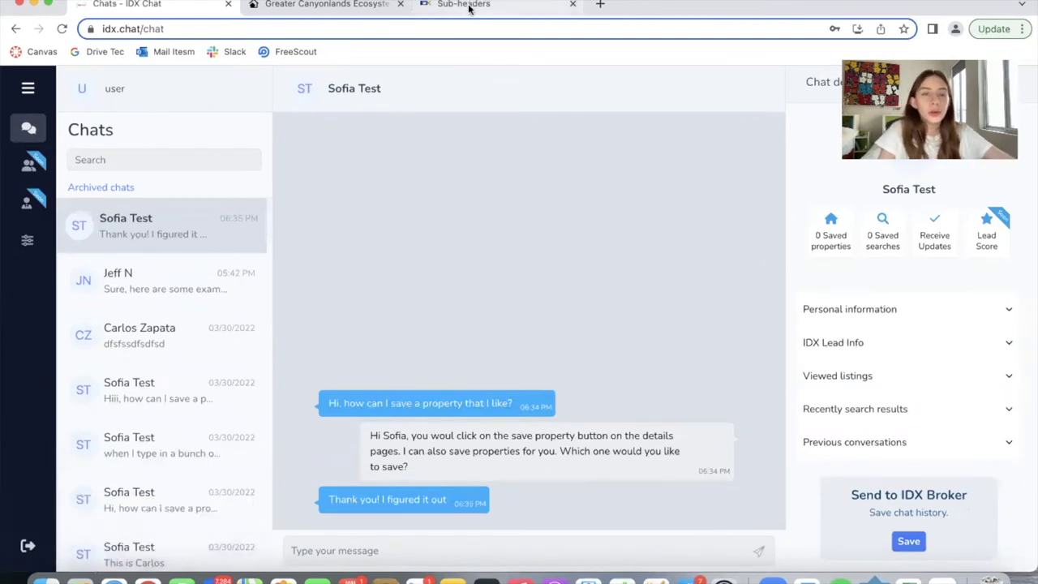
Open IDX Broker's Manage Leads list to find the new chat lead
left_click_drag(467, 5, 296, 5)
left_click(116, 171)
left_click(66, 209)
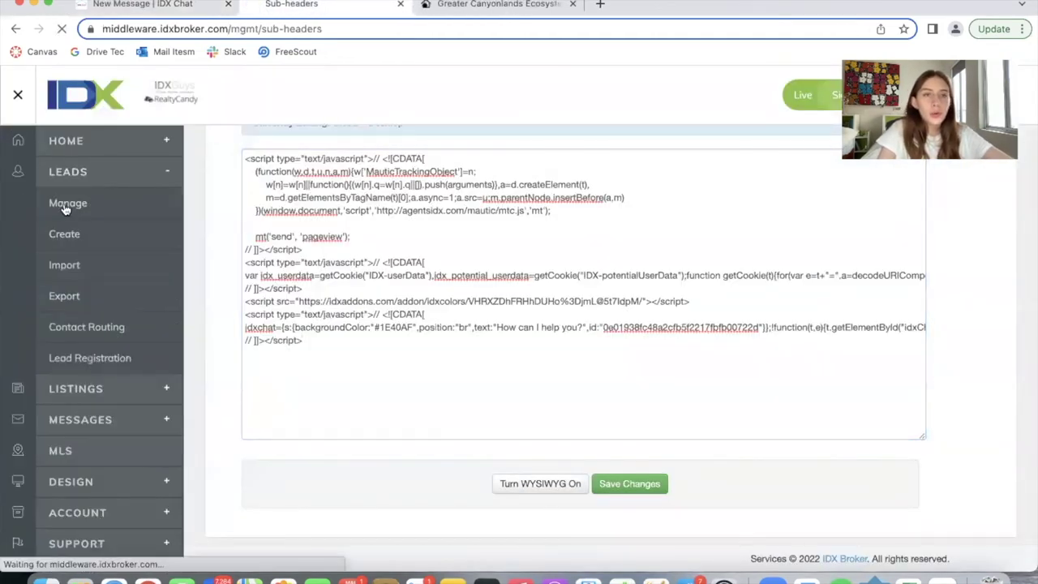
scroll(398, 354, "down", 3)
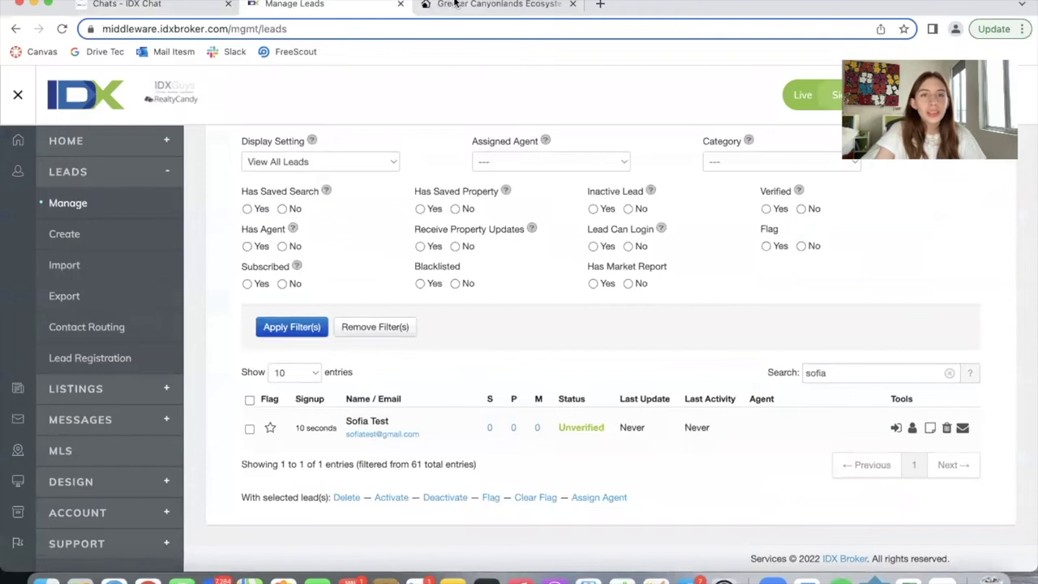
Check the test lead's saved properties, then return to the leads list
left_click(487, 5)
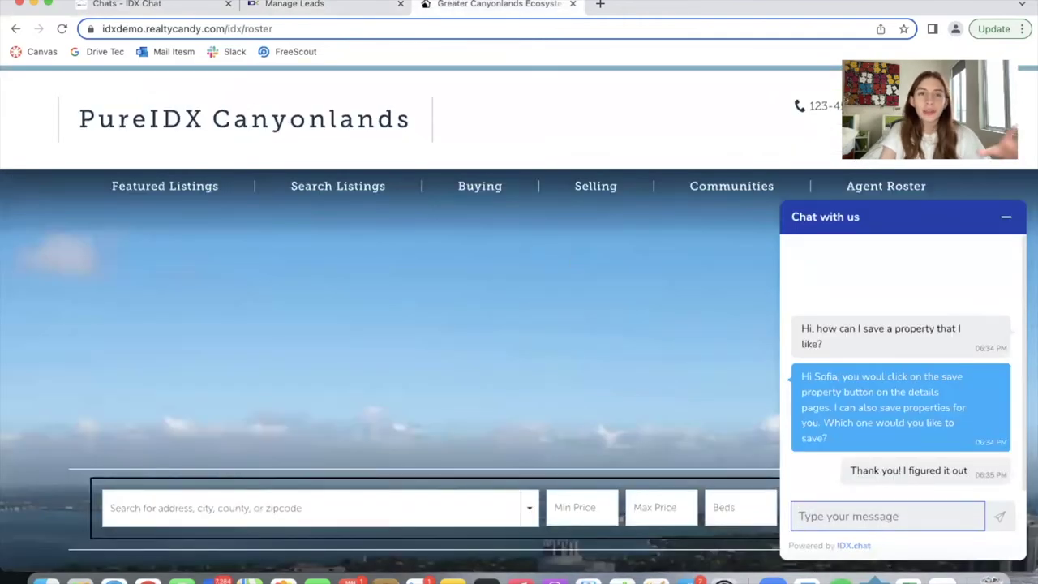
left_click(280, 4)
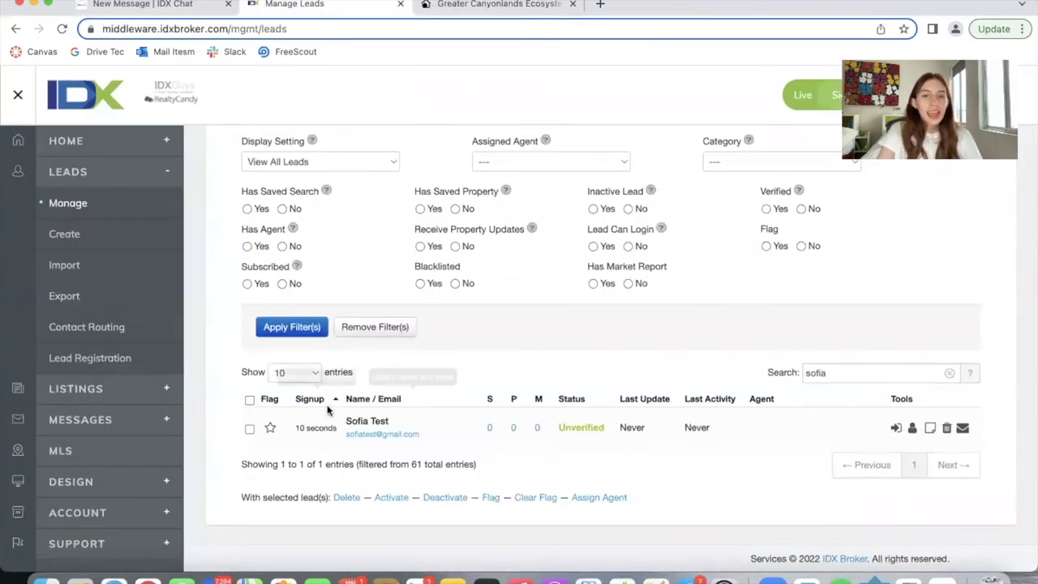
left_click(515, 428)
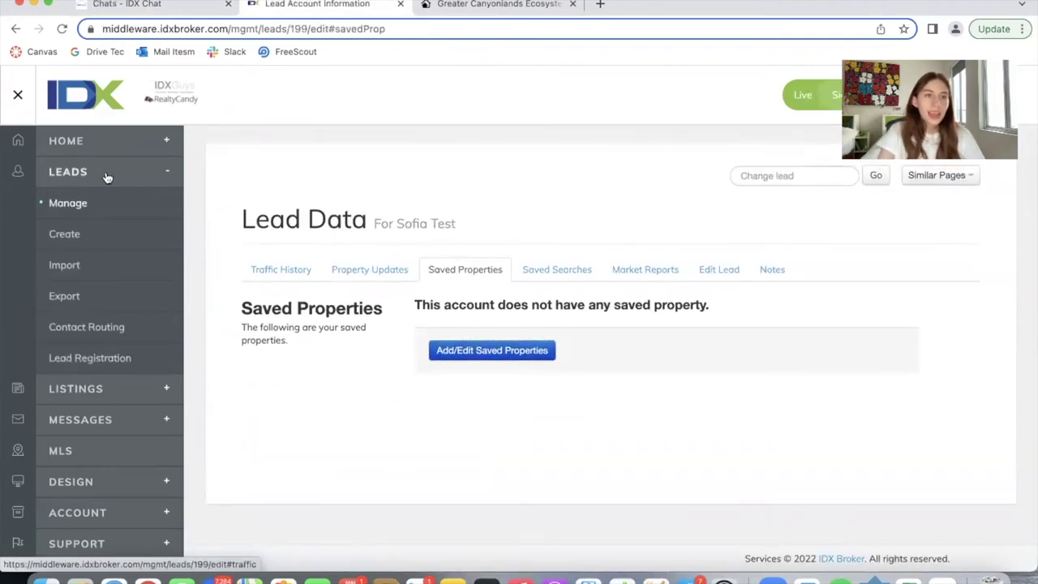
left_click(15, 28)
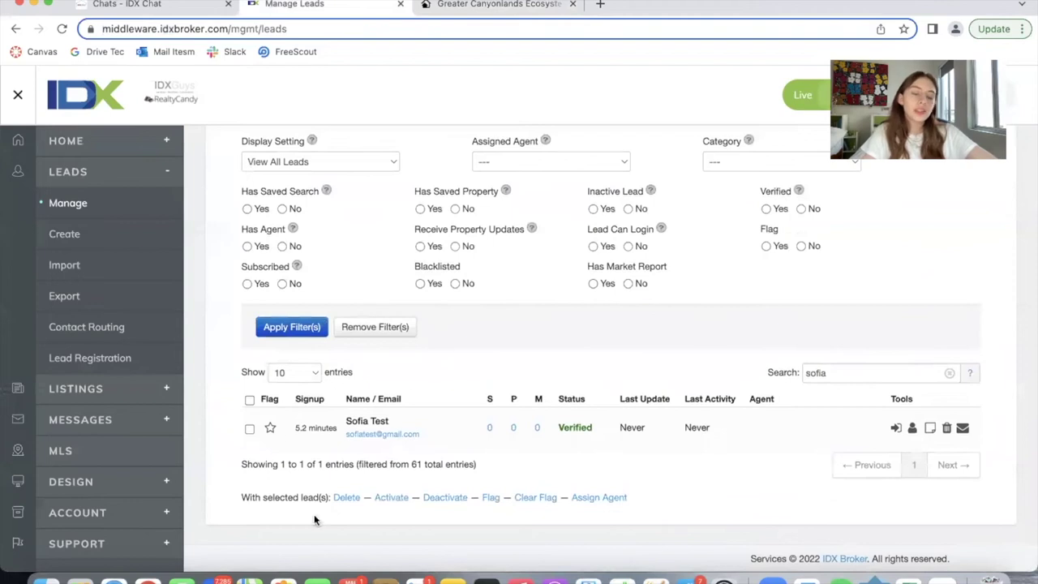
Start a new saved search for the lead on the Basic Search page
left_click(490, 430)
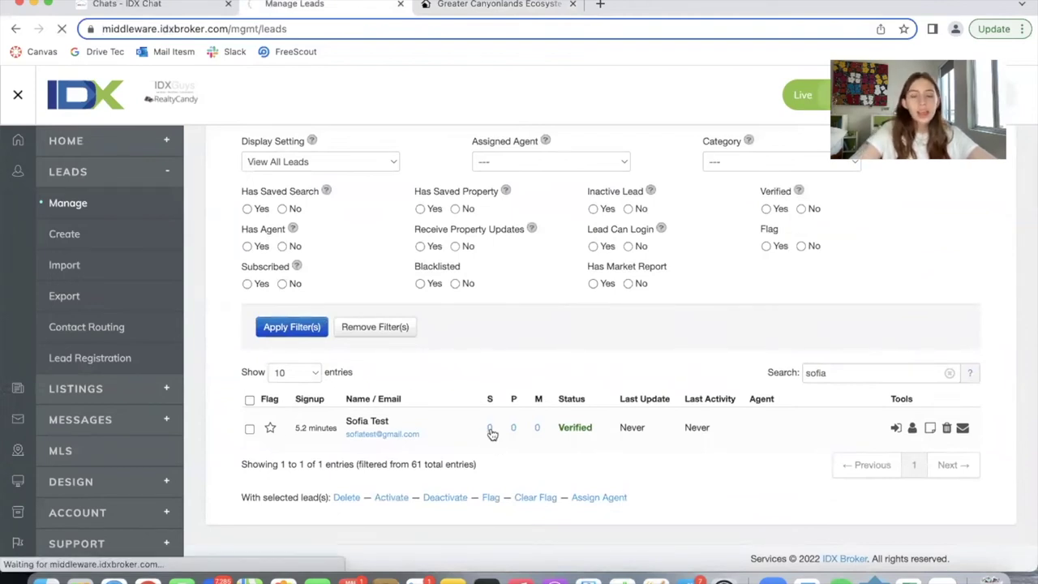
left_click(453, 351)
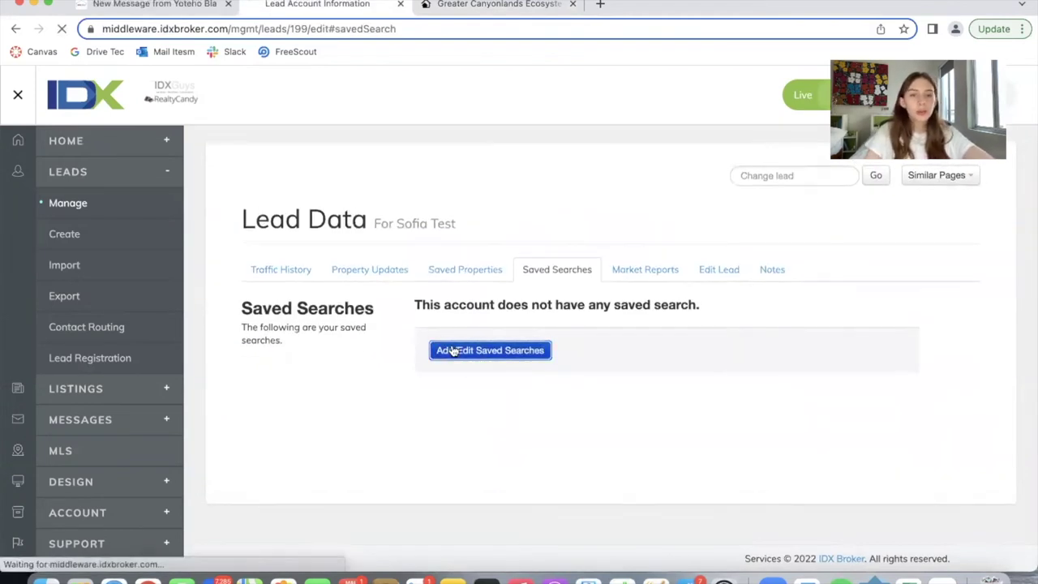
left_click(385, 325)
left_click(327, 290)
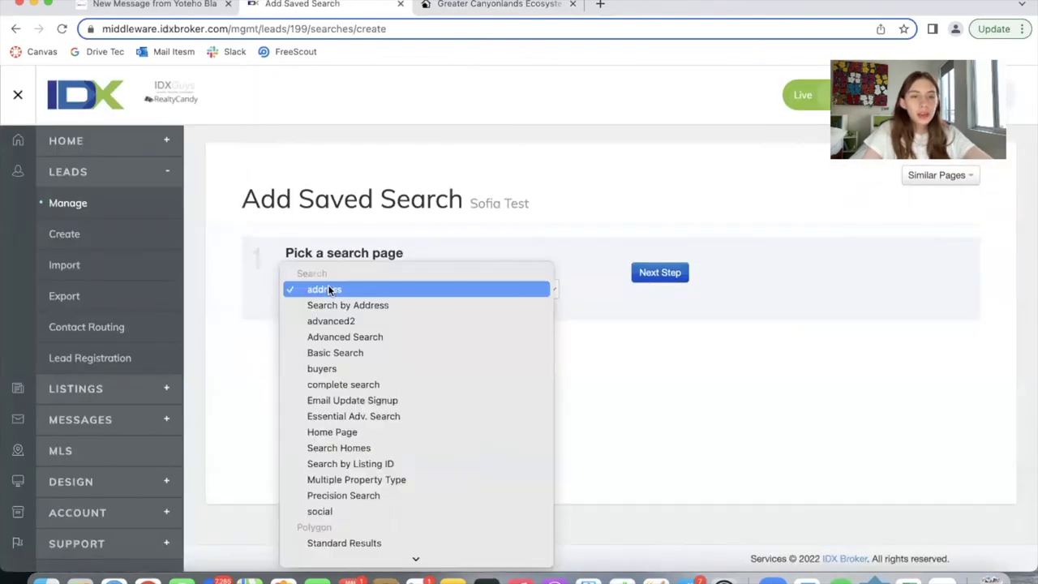
left_click(342, 353)
left_click(656, 273)
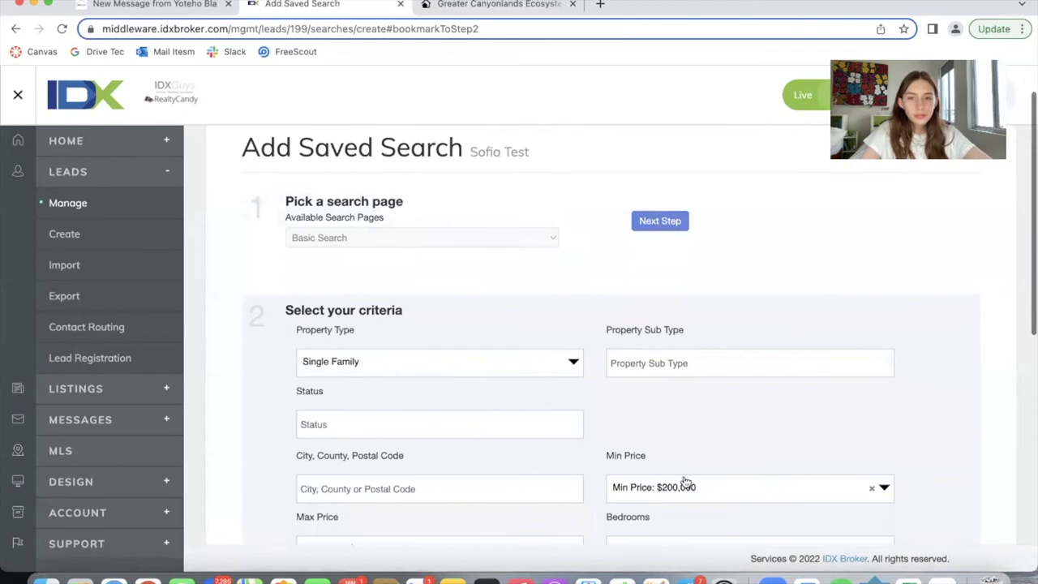
Set Single Family, a $500,000–$1,000,000 price range and 3+ bedrooms
scroll(687, 482, "down", 3)
left_click(665, 337)
type("500000")
left_click(686, 385)
left_click(454, 404)
type("1000000")
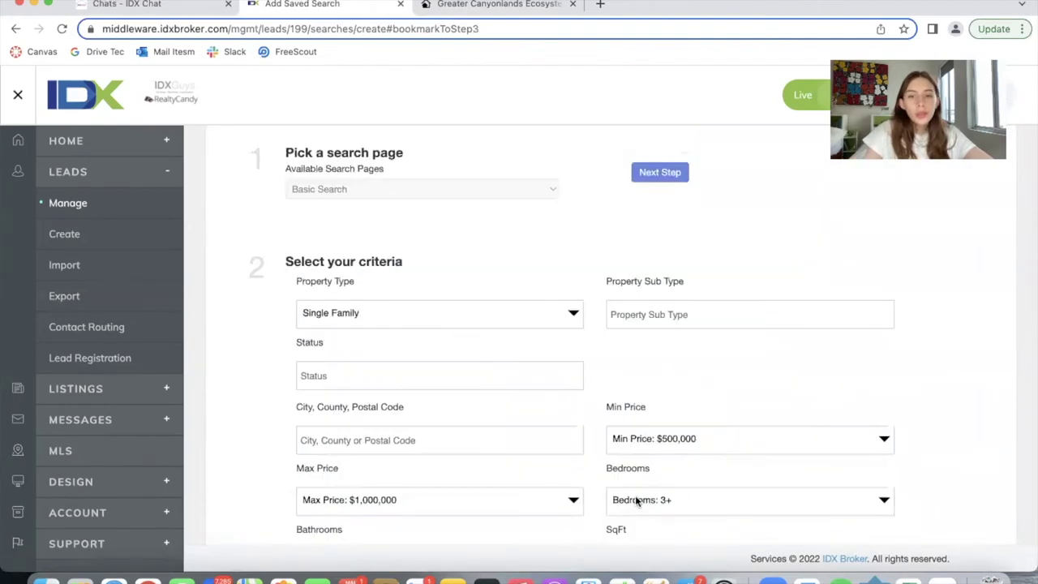
Name the saved search 'test' and save it
scroll(657, 490, "down", 5)
scroll(680, 492, "down", 3)
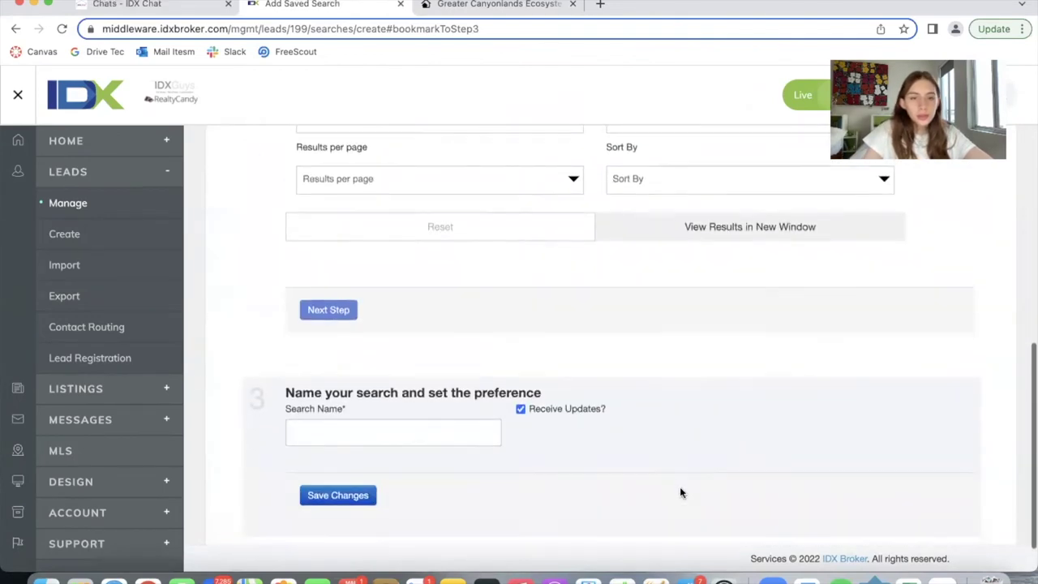
left_click(390, 426)
type("test")
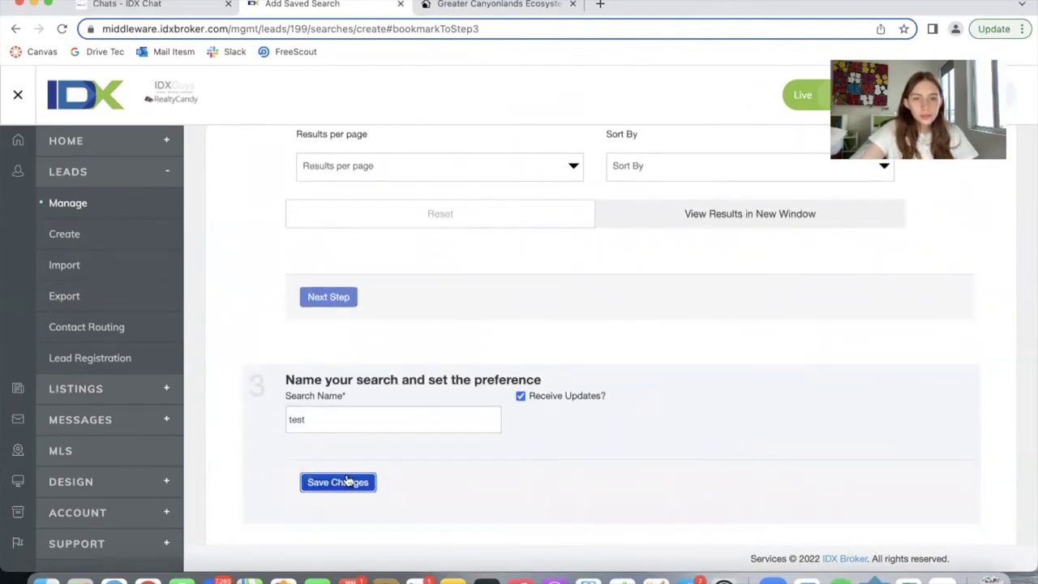
left_click(349, 483)
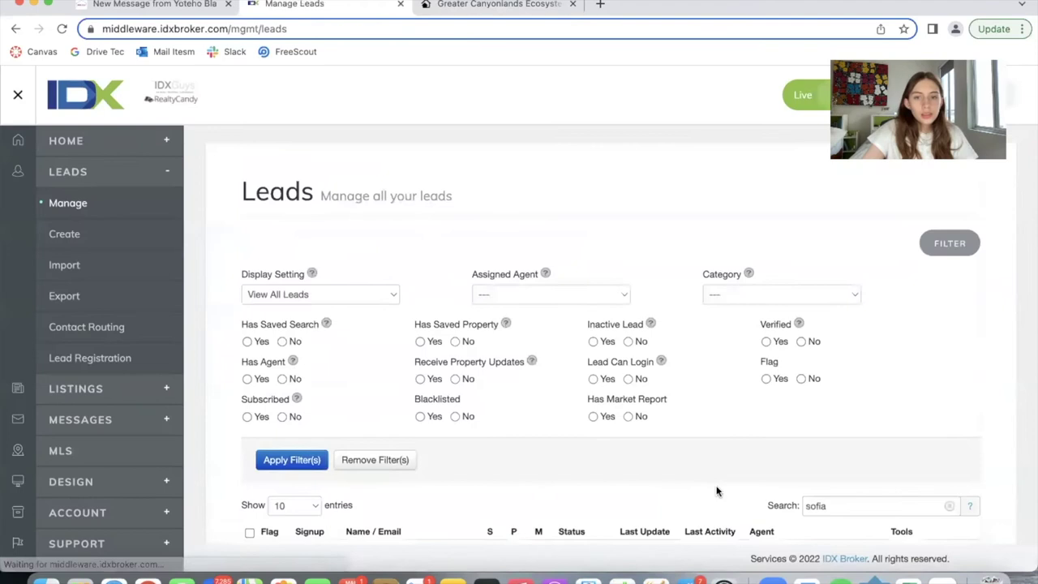
scroll(718, 491, "down", 2)
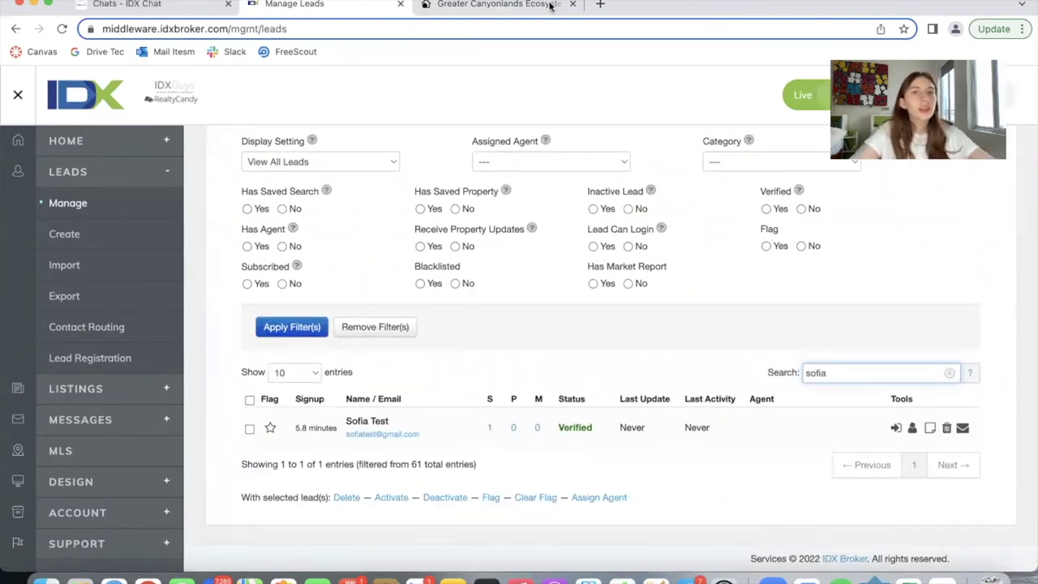
Load the copied roster page address in a private window on another desktop
left_click(502, 5)
left_click(113, 1)
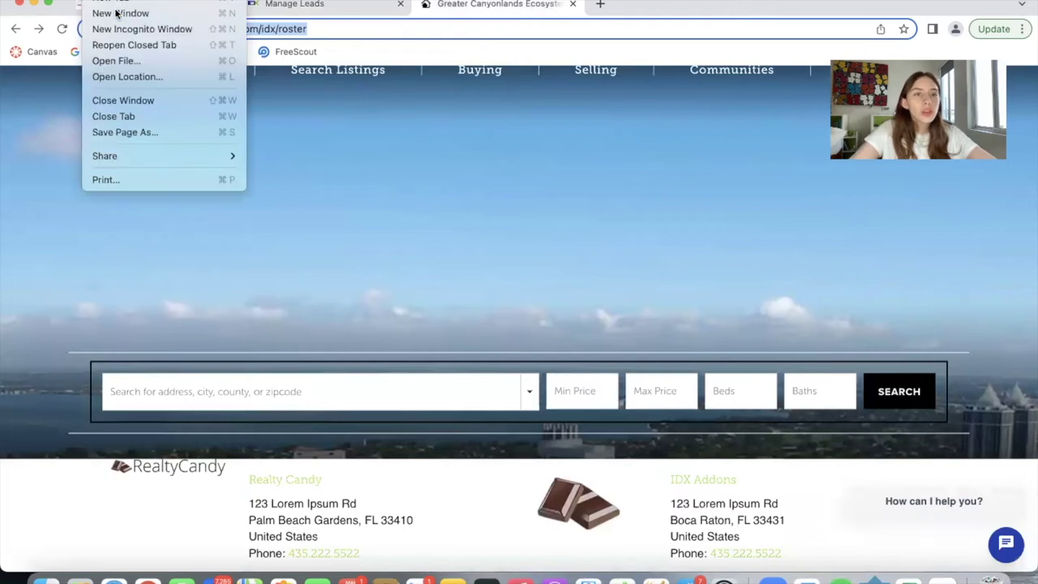
left_click(116, 29)
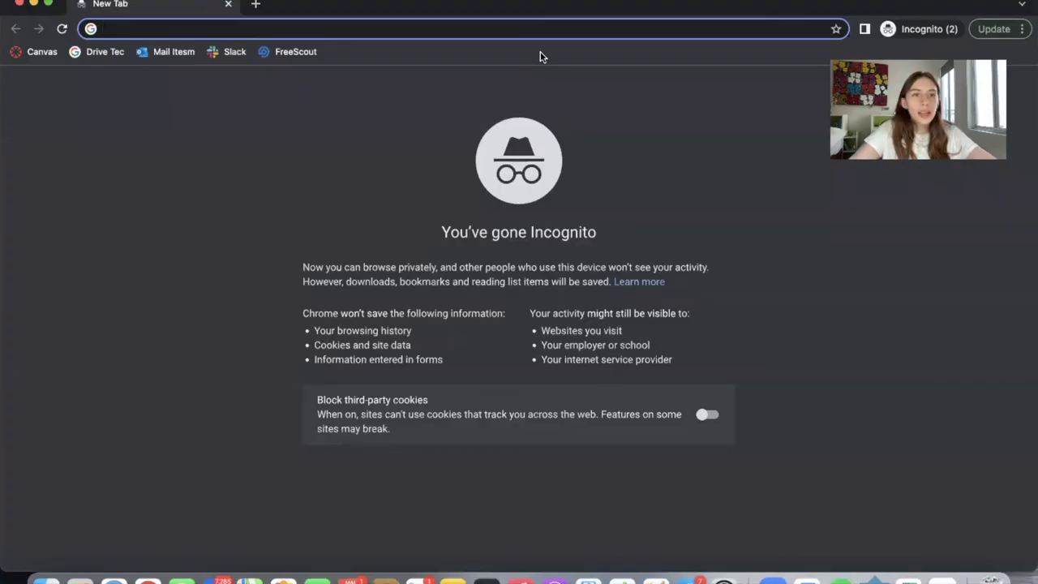
type("idxdemo.realtycandy.com/idx/roster")
key("Return")
key("ctrl+Up")
left_click_drag(760, 224, 734, 50)
left_click(567, 309)
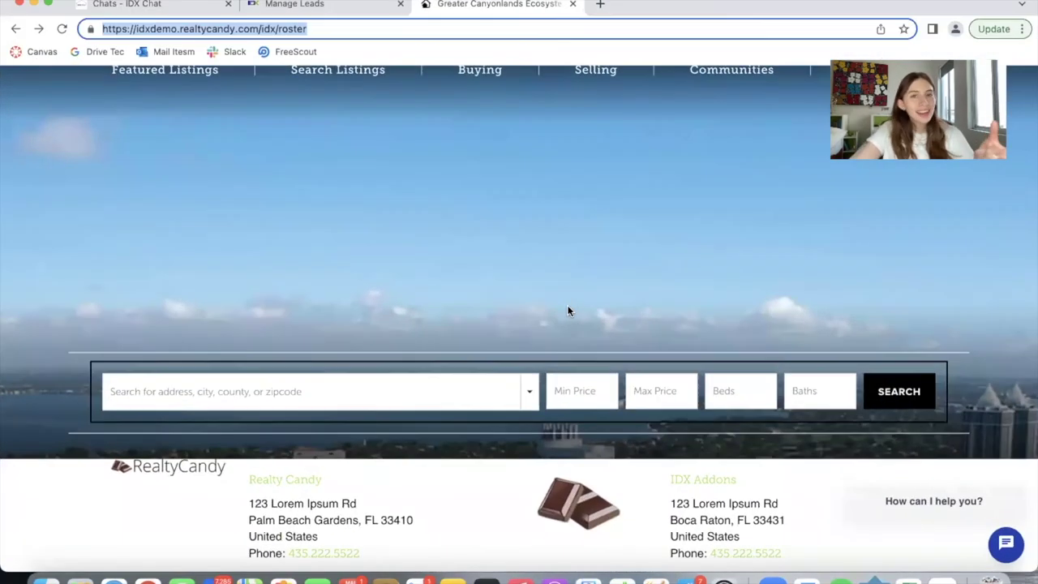
Copy the lead's e-mail and start a site chat: 'Hi, I'm interested in buying a property'
left_click(280, 7)
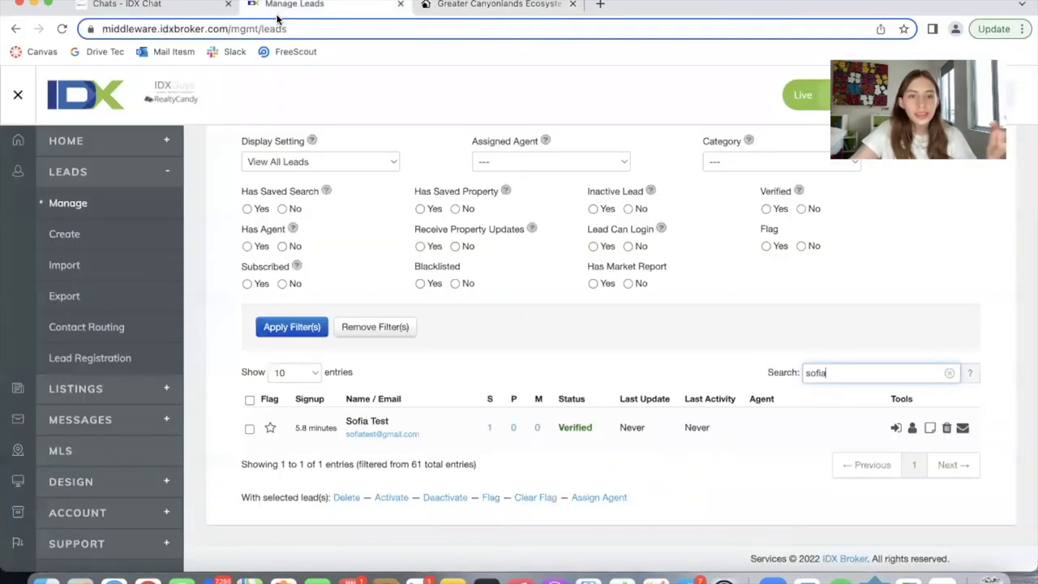
left_click_drag(347, 435, 431, 440)
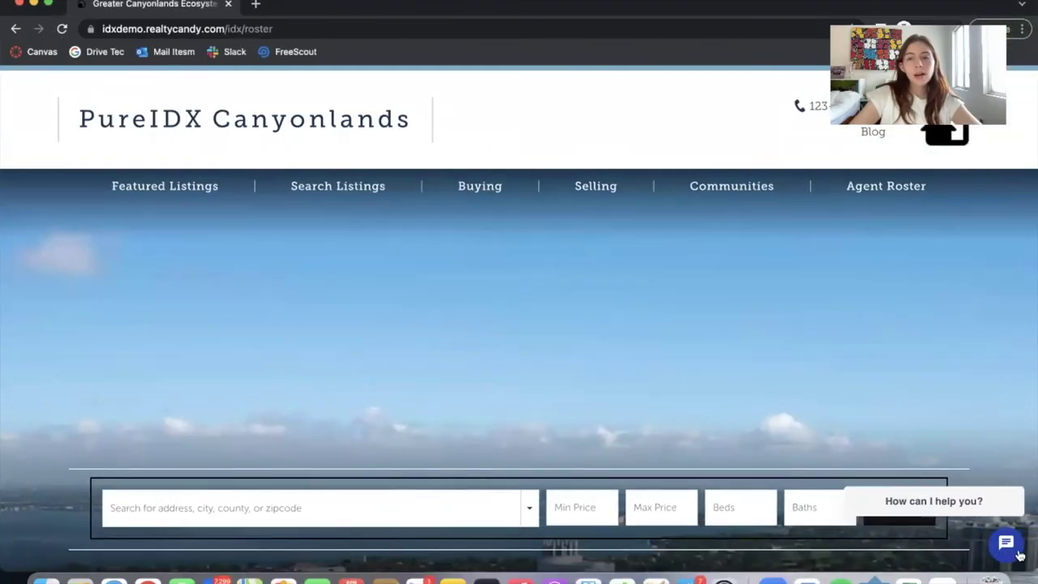
left_click(1005, 545)
left_click(851, 357)
type("Sofia")
left_click(939, 345)
left_click(900, 468)
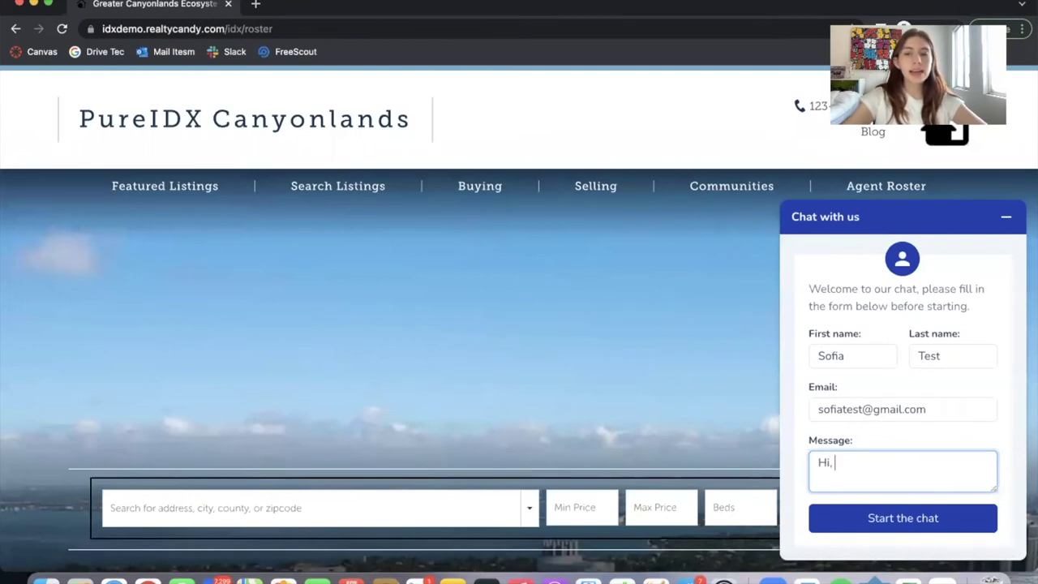
type("Hi, I'm interested in buying a property")
left_click(923, 518)
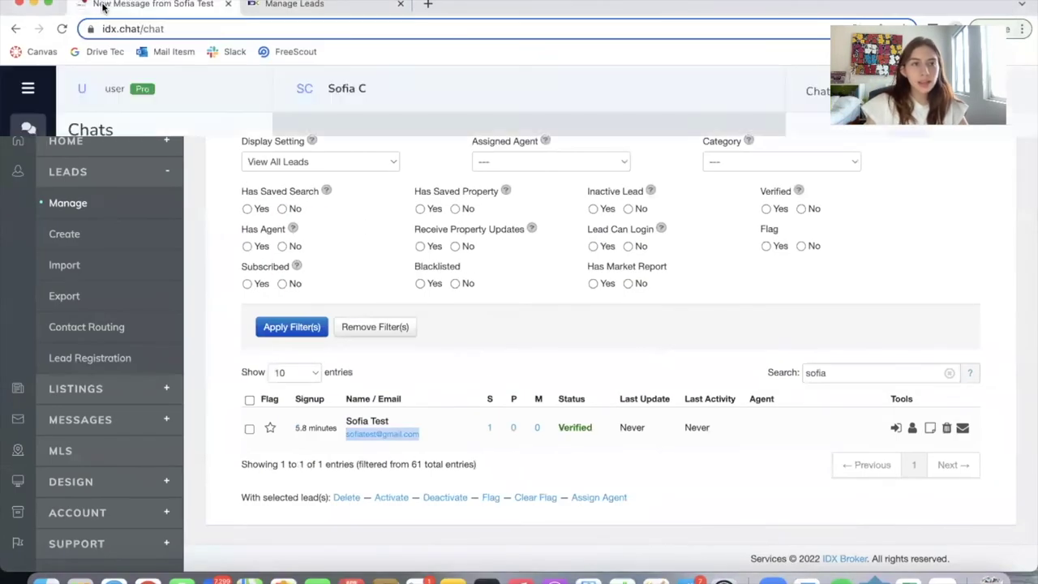
Open the test lead's new buying-a-property conversation in IDX Chat
left_click(103, 8)
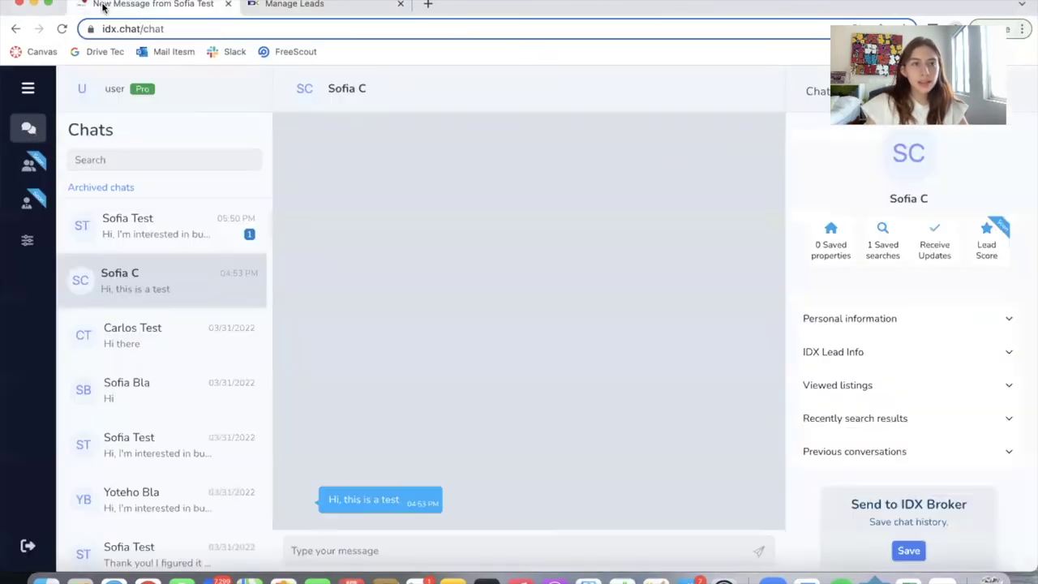
left_click(174, 230)
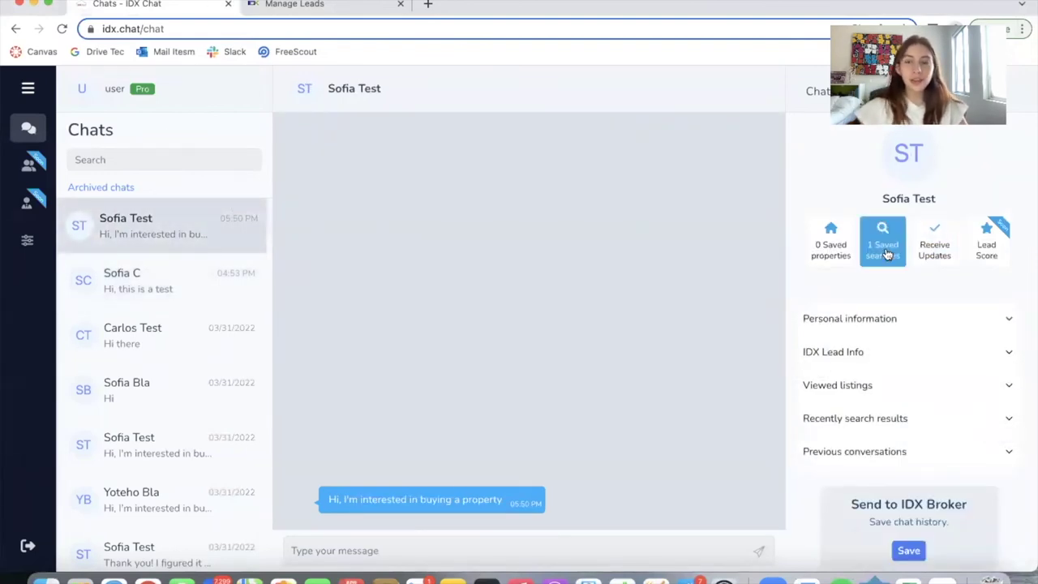
left_click(276, 6)
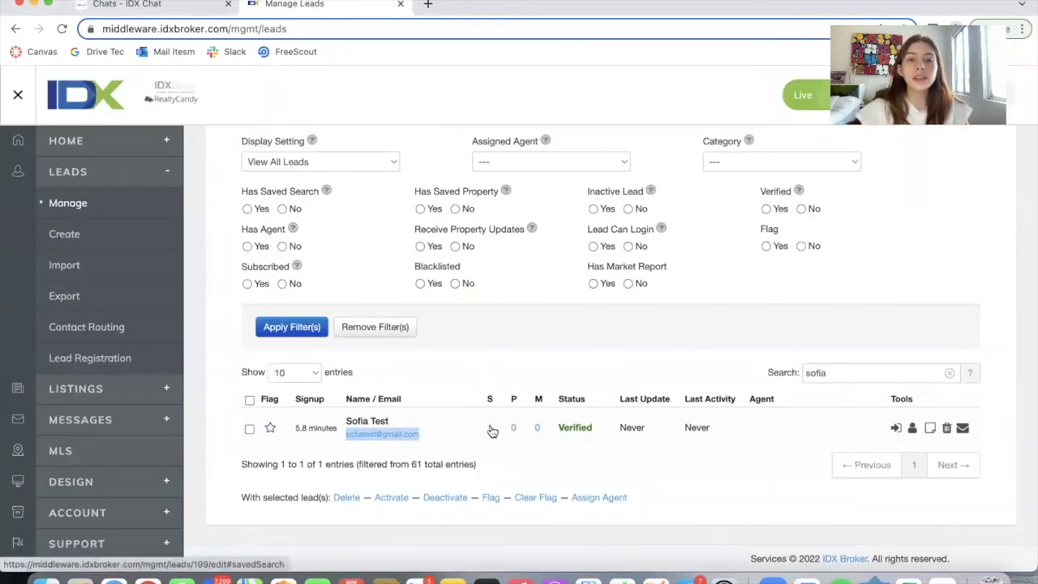
key("ctrl+shift+Tab")
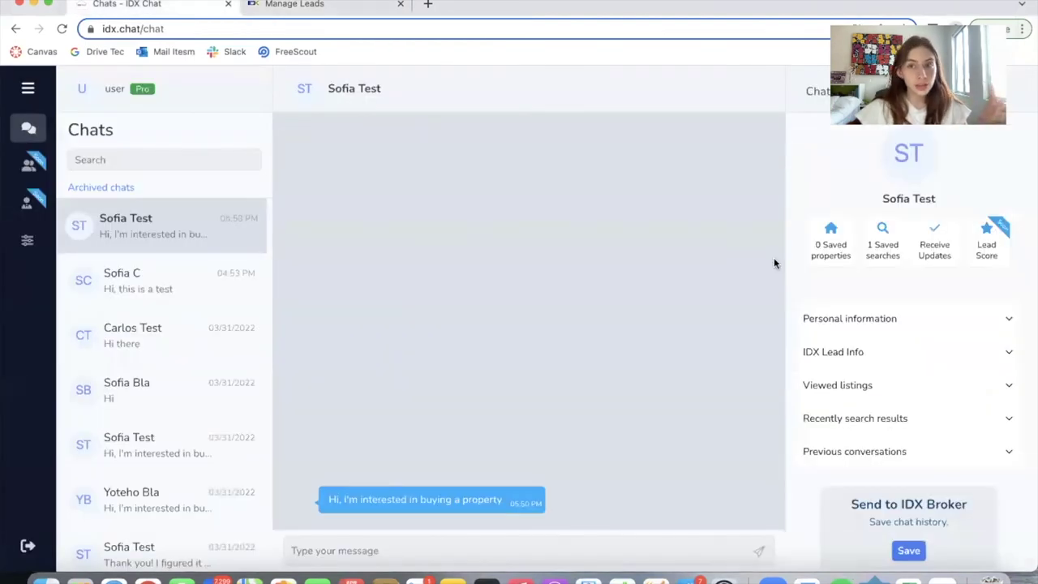
Open the lead's 1 saved search in IDX Broker, then return to the conversation
left_click(888, 244)
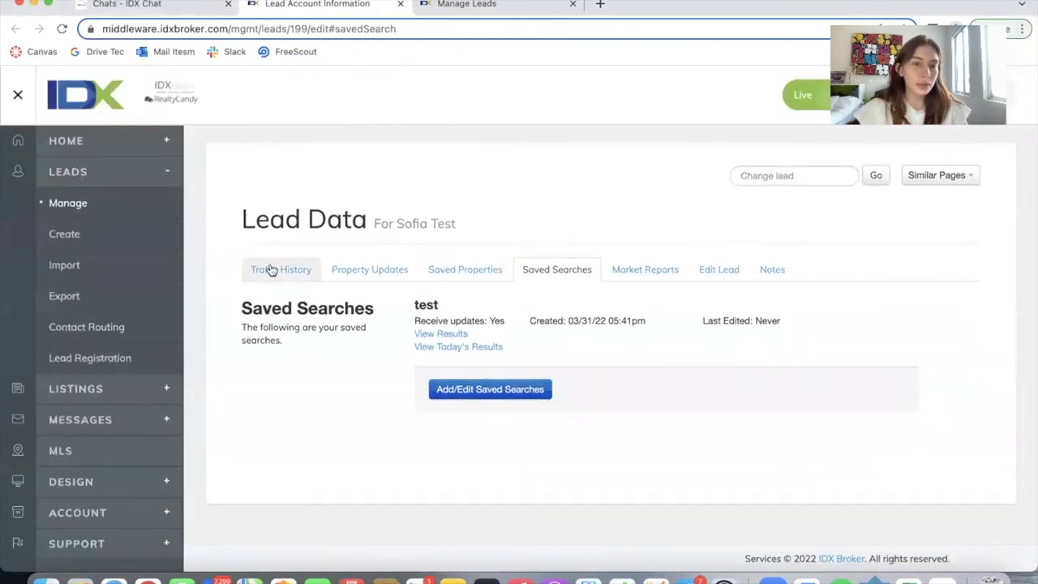
left_click(272, 270)
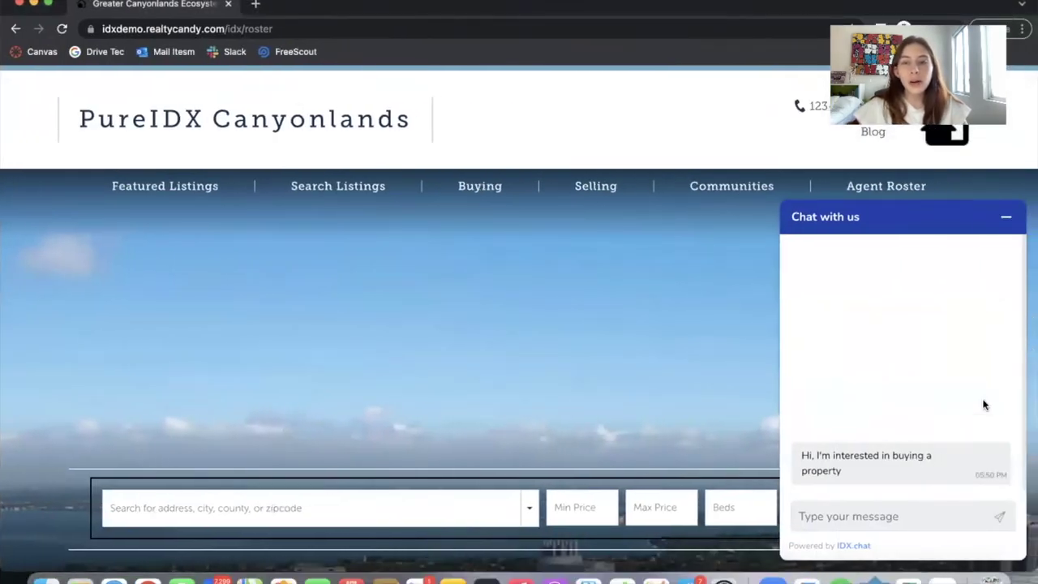
key("ctrl+Left")
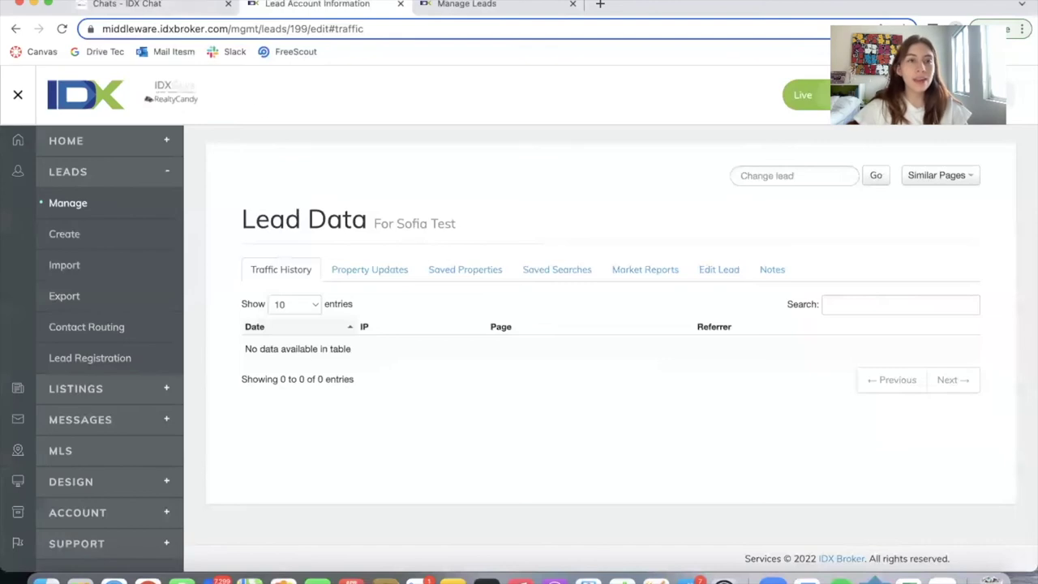
left_click(152, 4)
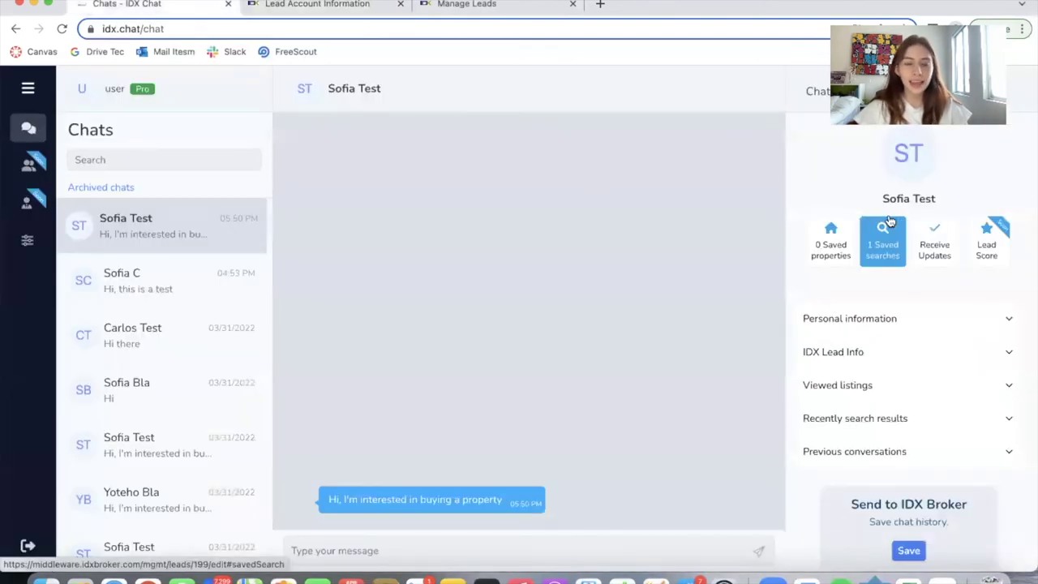
left_click(903, 318)
scroll(906, 316, "down", 2)
scroll(906, 317, "up", 2)
scroll(906, 317, "down", 3)
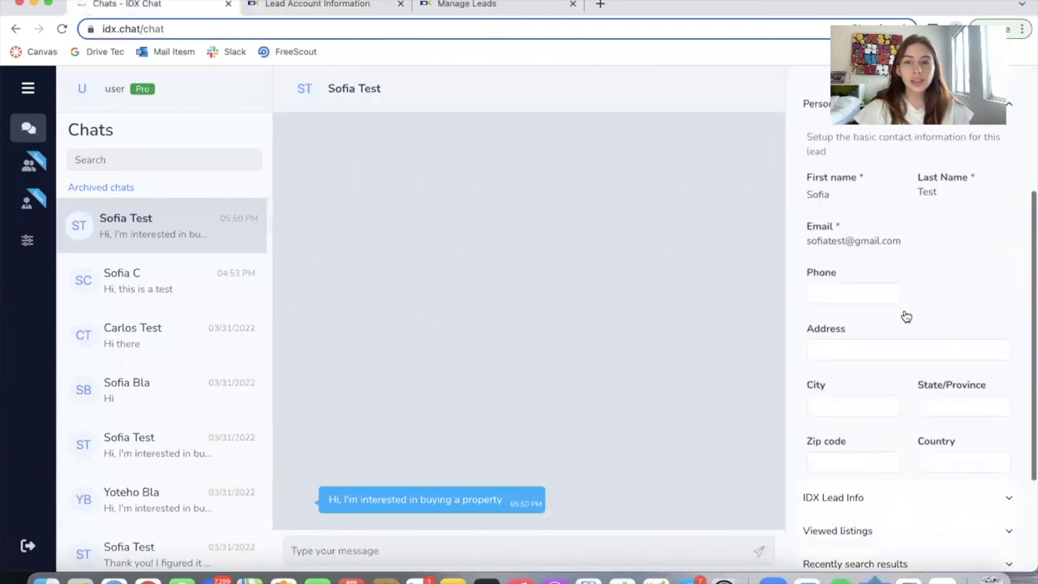
left_click(335, 4)
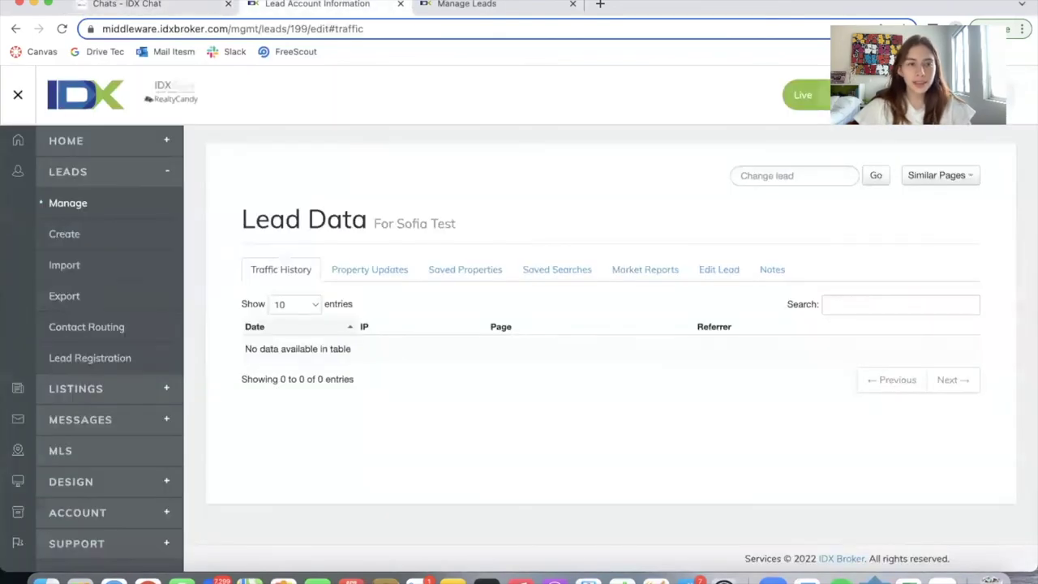
left_click(159, 4)
left_click(884, 296)
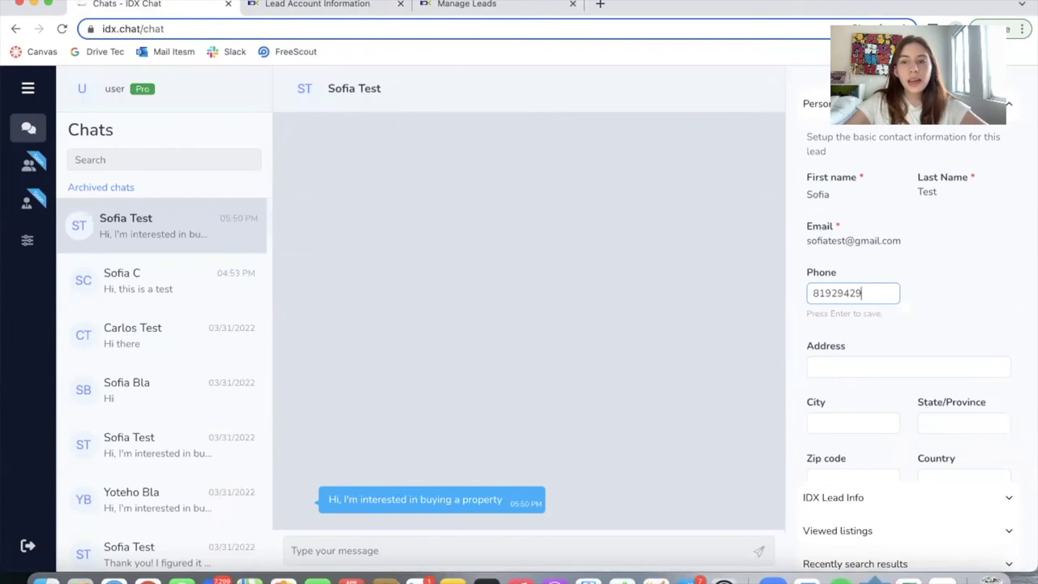
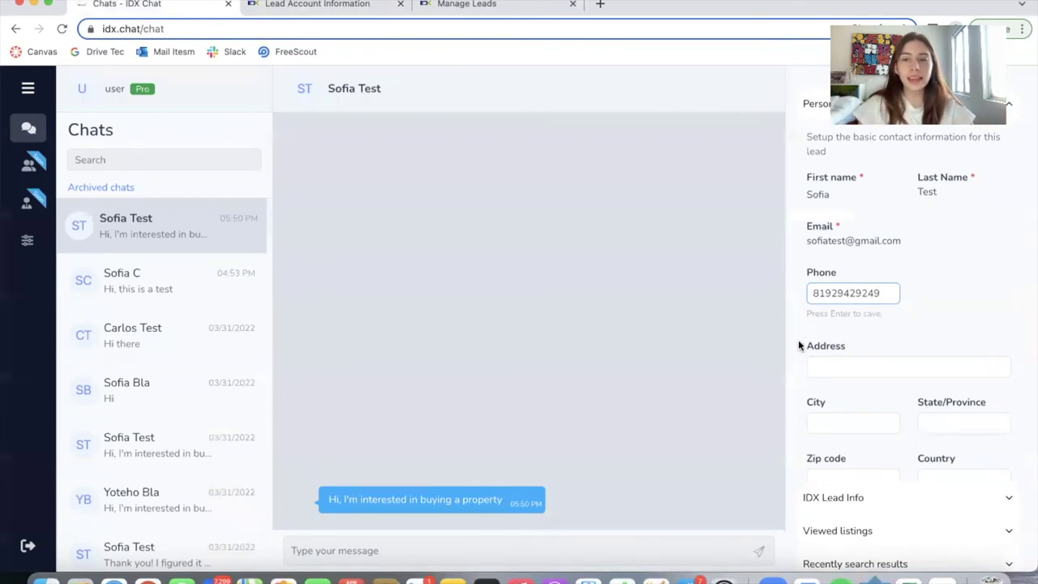
double_click(825, 297)
key("BackSpace")
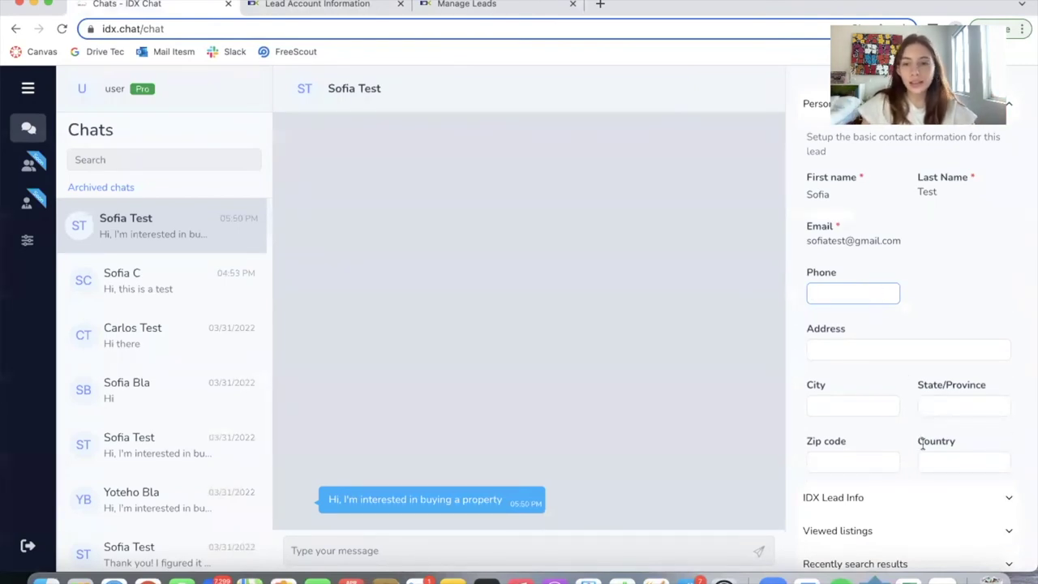
scroll(922, 442, "down", 3)
left_click(901, 386)
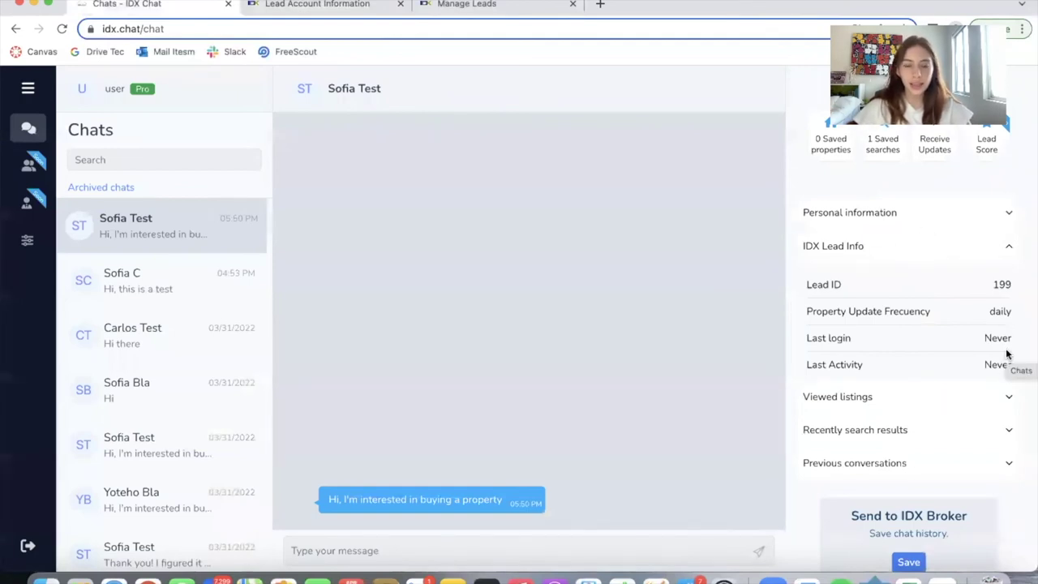
left_click(568, 550)
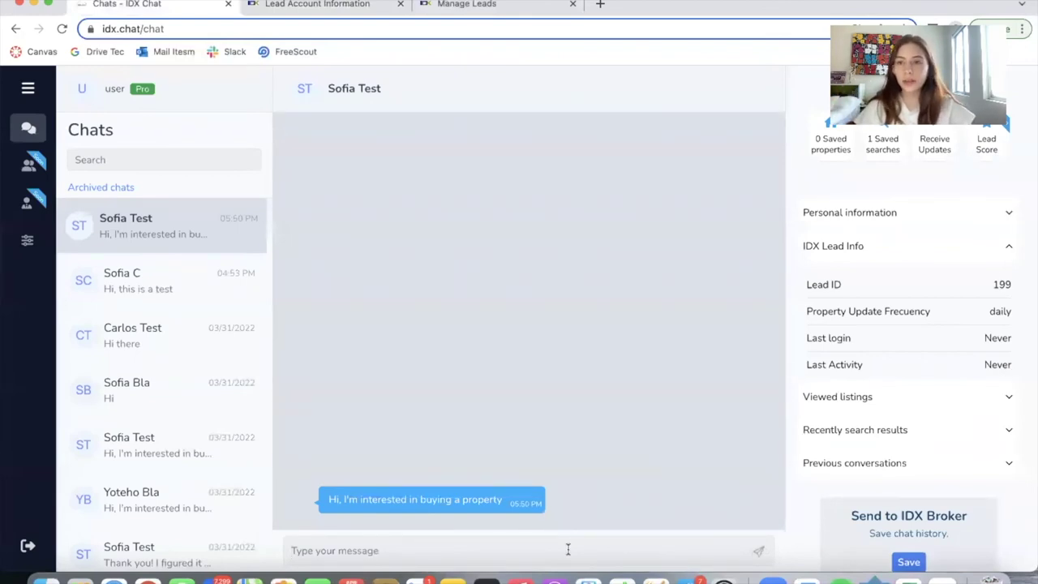
left_click(1009, 244)
left_click(1009, 373)
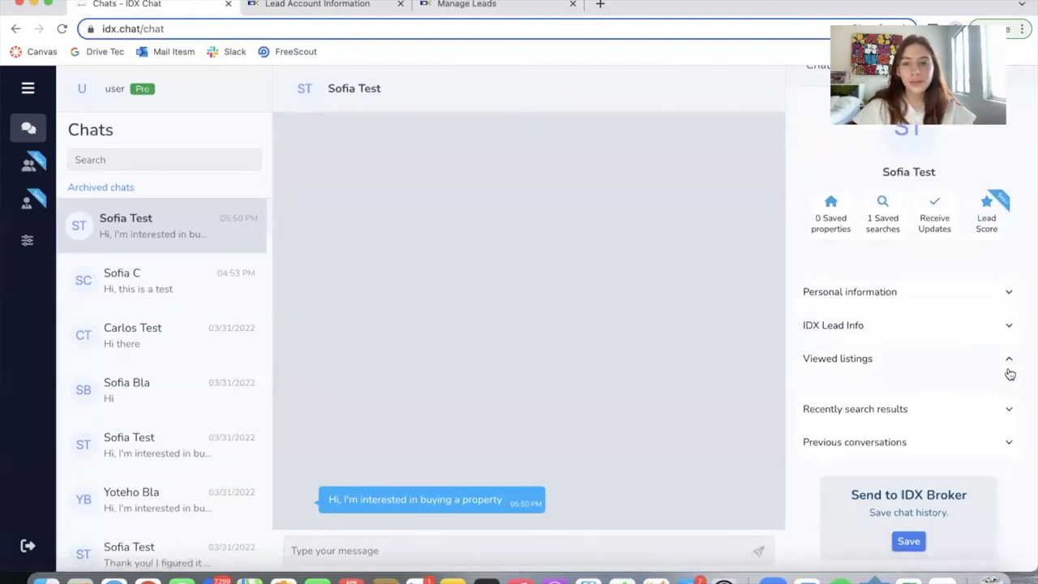
left_click(1004, 410)
left_click(960, 446)
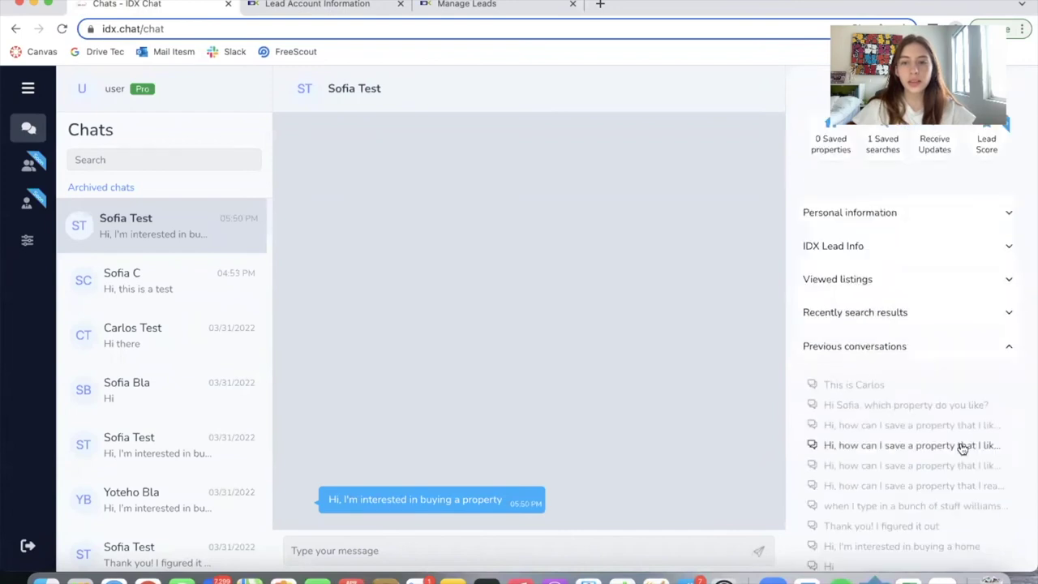
scroll(970, 477, "down", 3)
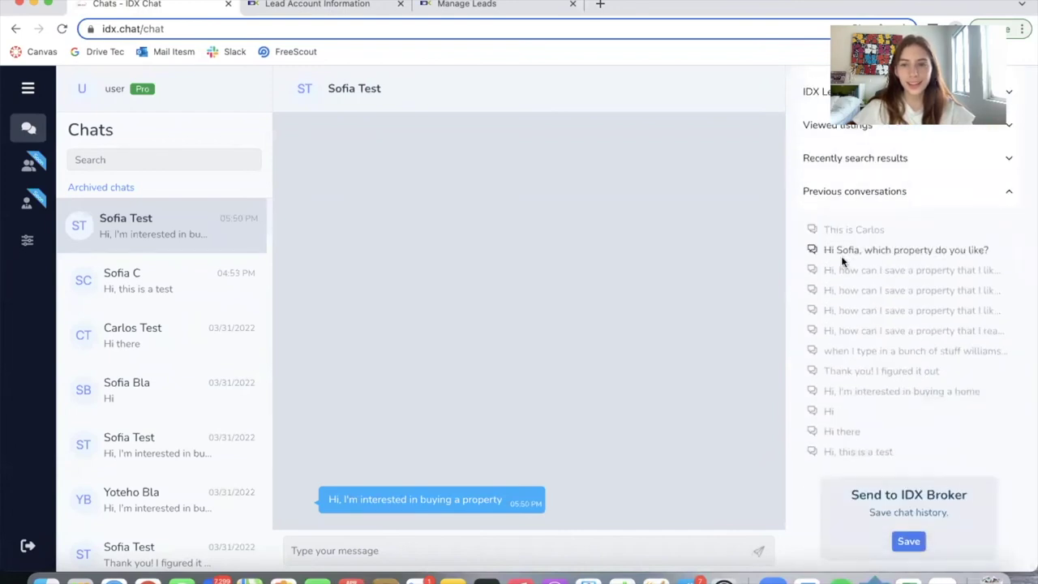
scroll(941, 336, "up", 3)
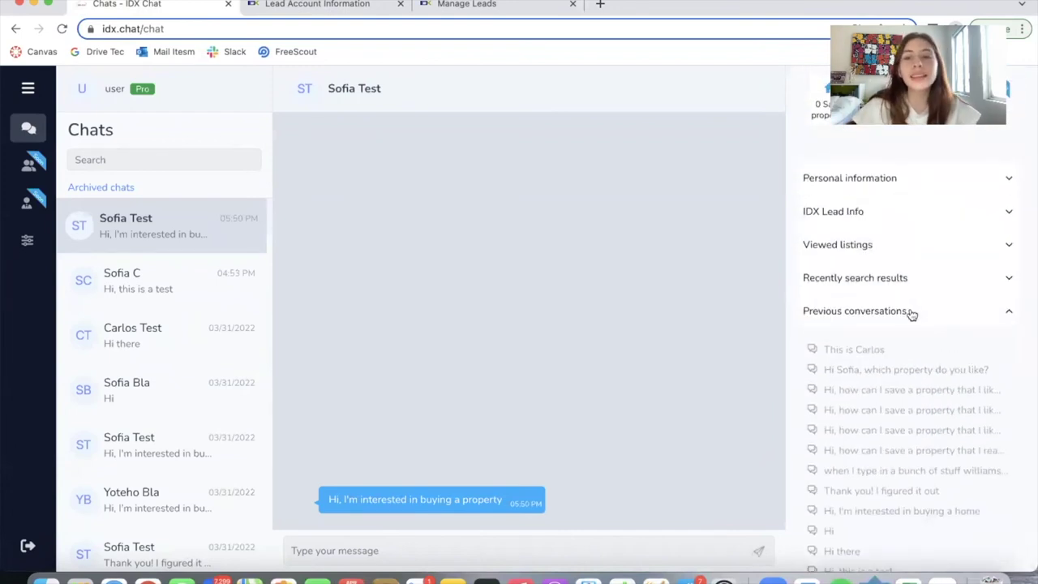
left_click(907, 311)
scroll(884, 393, "down", 1)
left_click(865, 358)
left_click(917, 371)
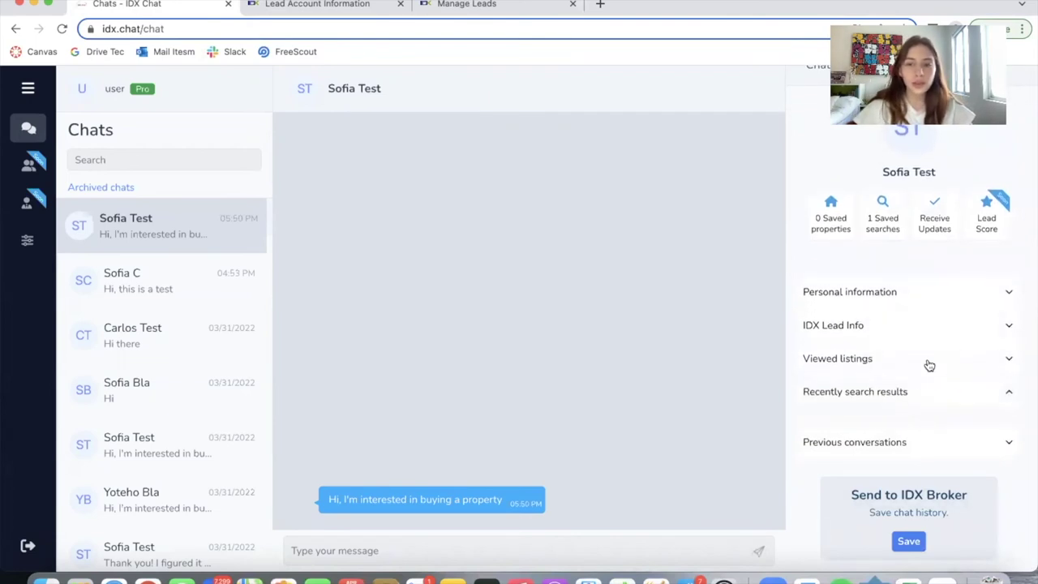
scroll(909, 376, "up", 1)
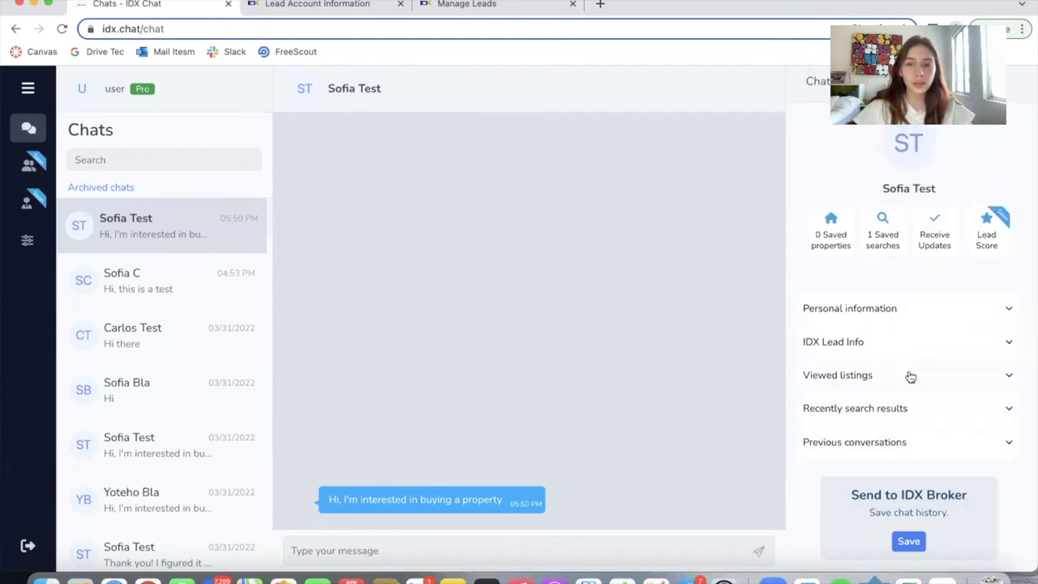
Send the lead a 'Hi' reply from IDX Chat
left_click(464, 547)
type("Hi")
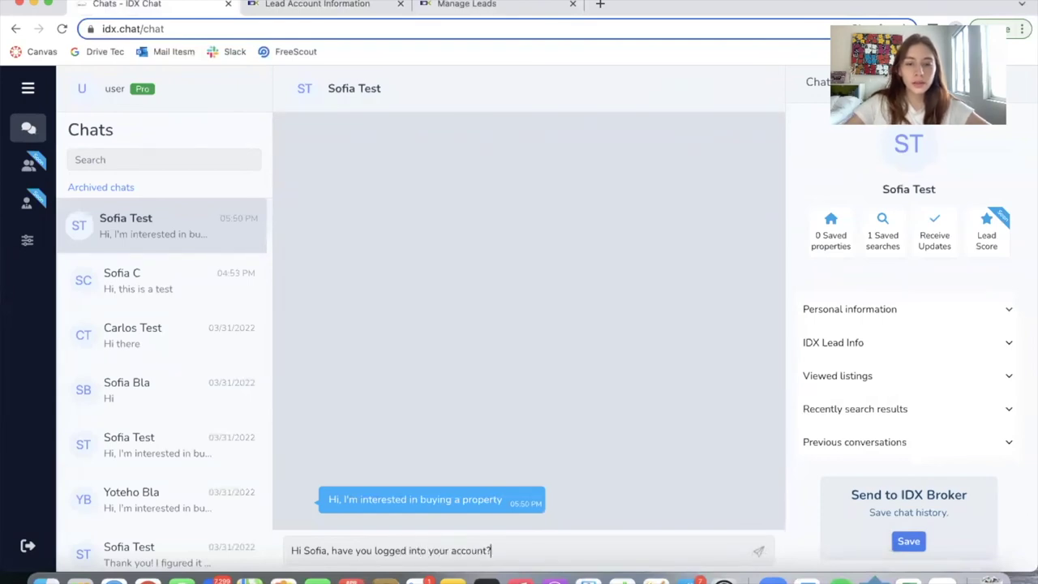
key("Return")
Answer as the visitor from the site widget: 'Oh I'm doing that now'
key("ctrl+Right")
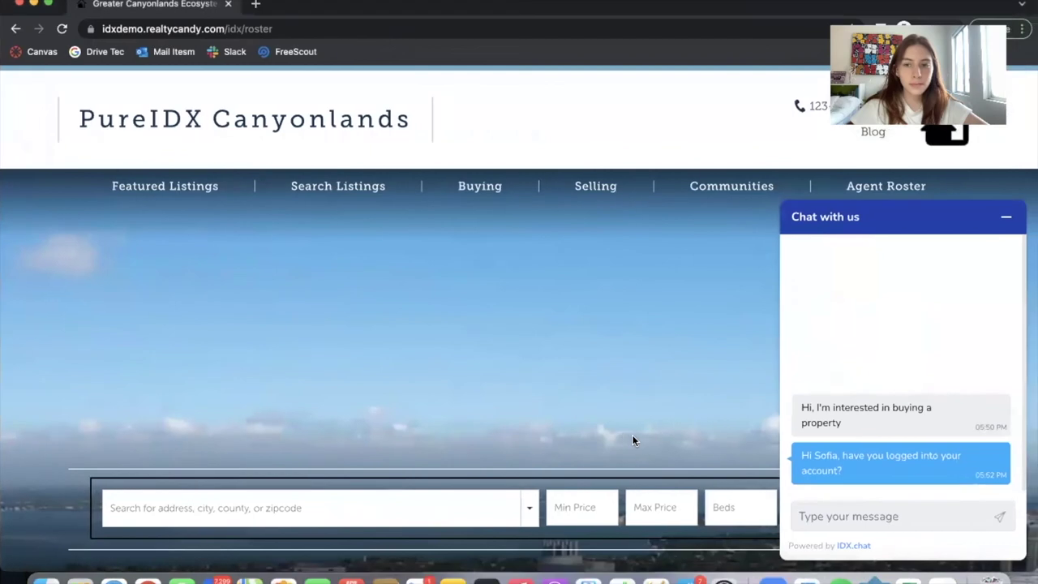
left_click(888, 516)
type("Oh, I")
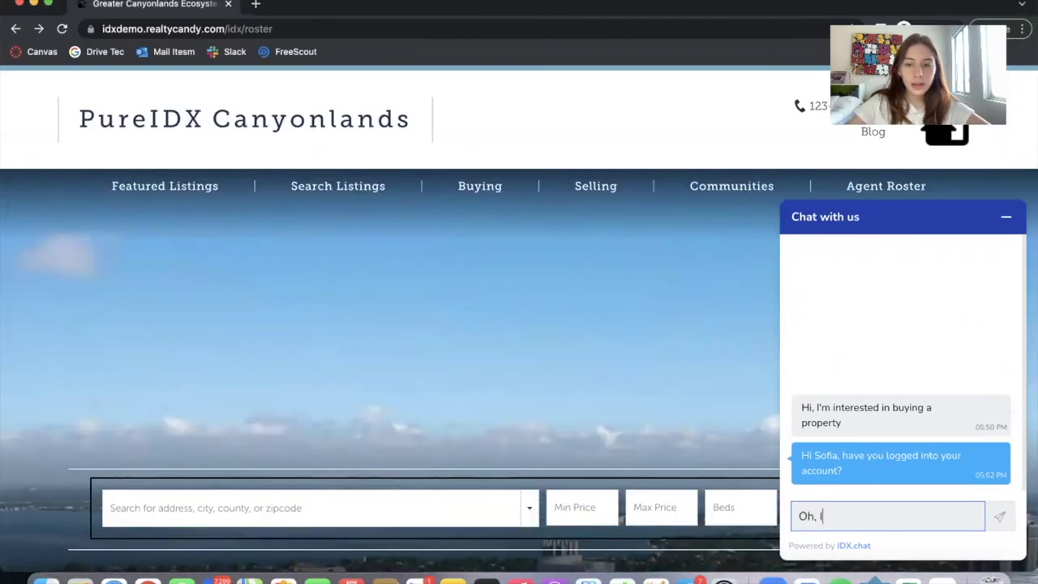
key("Return")
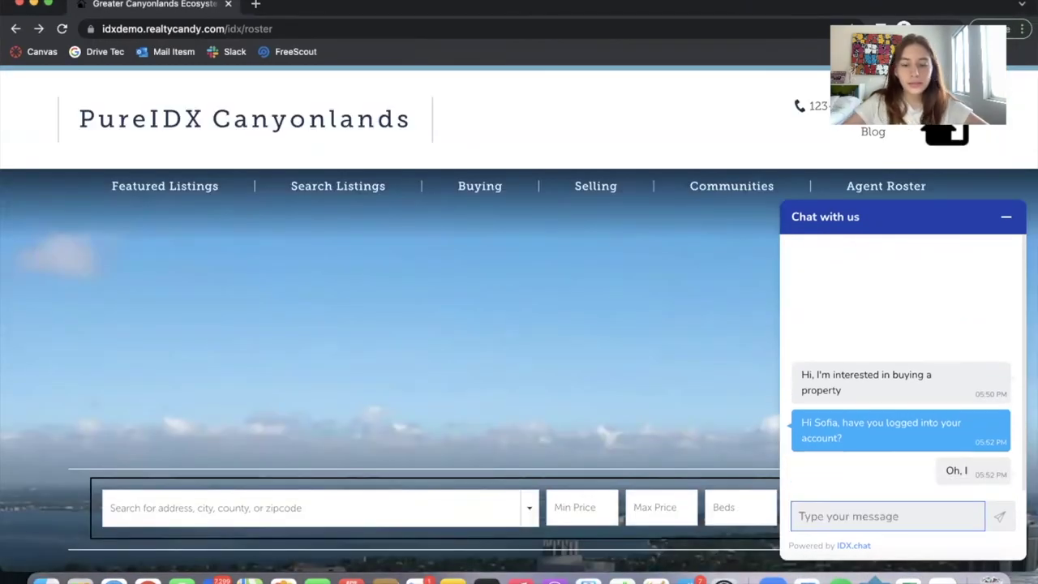
type("Oh I'm doing t")
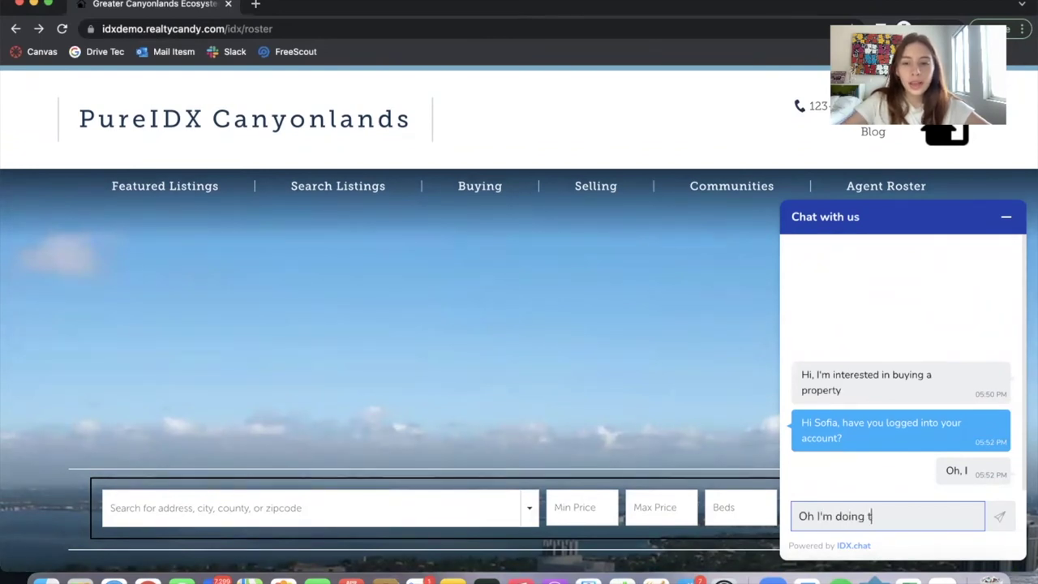
type("hat now")
key("Return")
Reply 'Perfect. Let me know if you need any help' and draft advice to save liked properties
key("super+Tab")
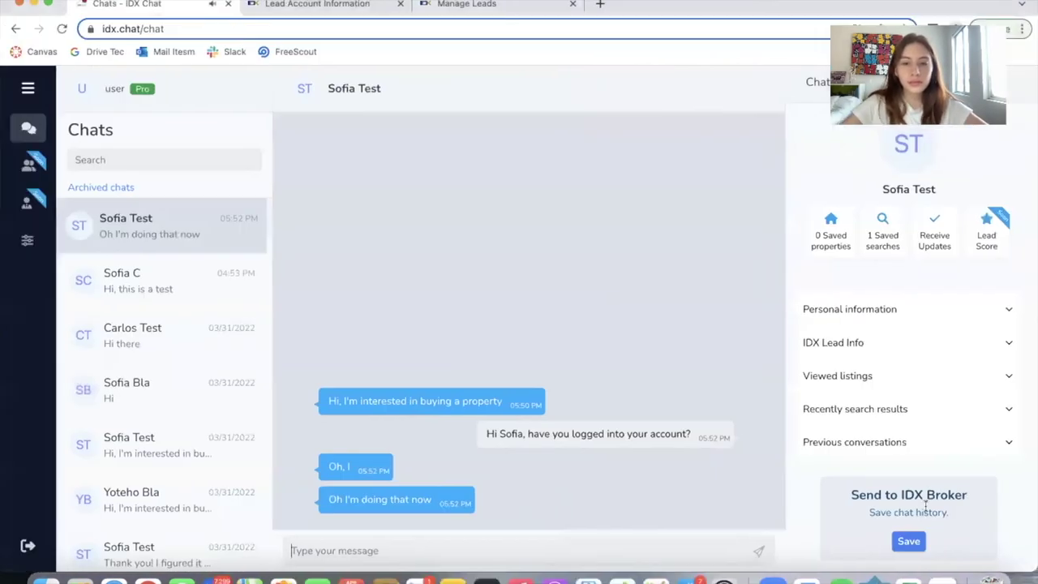
type("Perfect ")
type(" Let me knwo")
key("BackSpace")
key("BackSpace")
type("ow if")
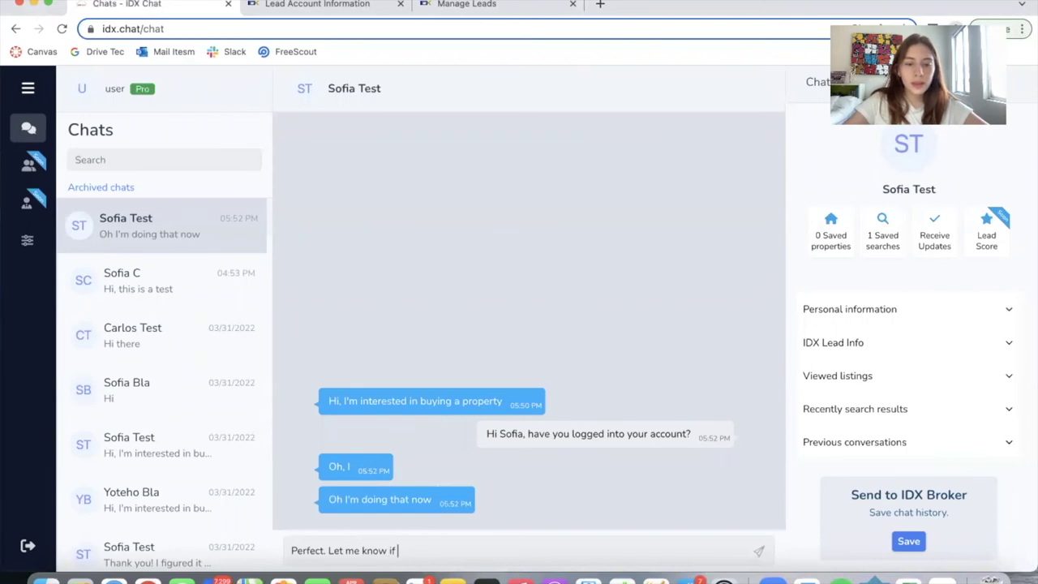
type(" you need any help")
key("Return")
type("I")
key("BackSpace")
type("When you fi")
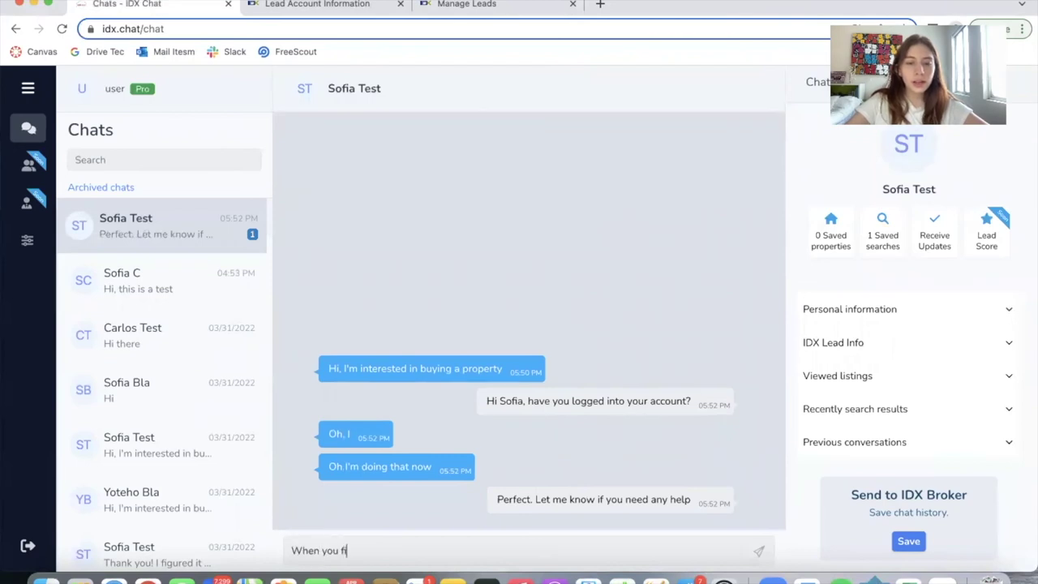
key("BackSpace")
key("BackSpace")
type("d a property that you like, make sure to sav")
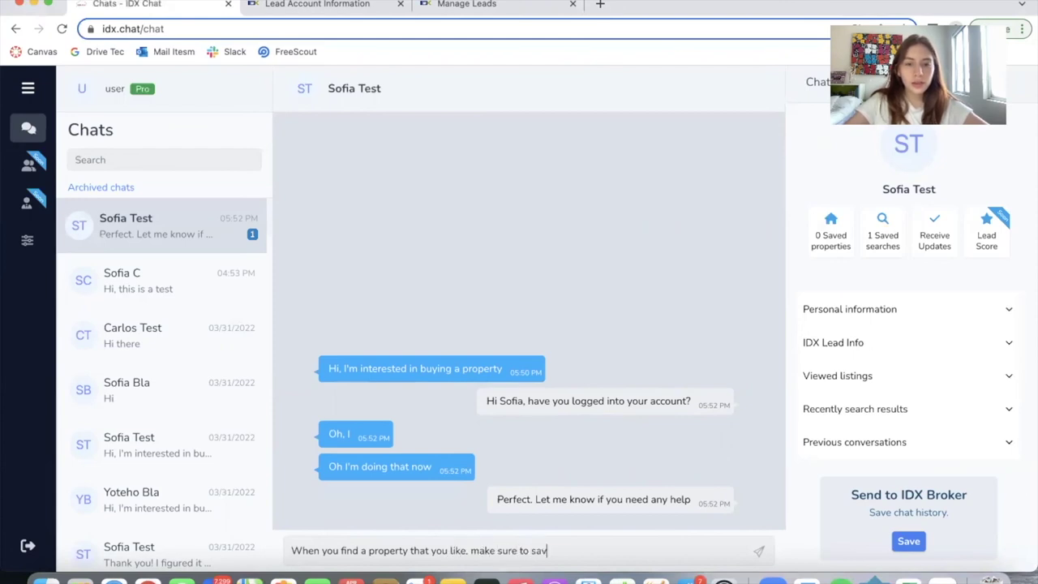
type("e it and le")
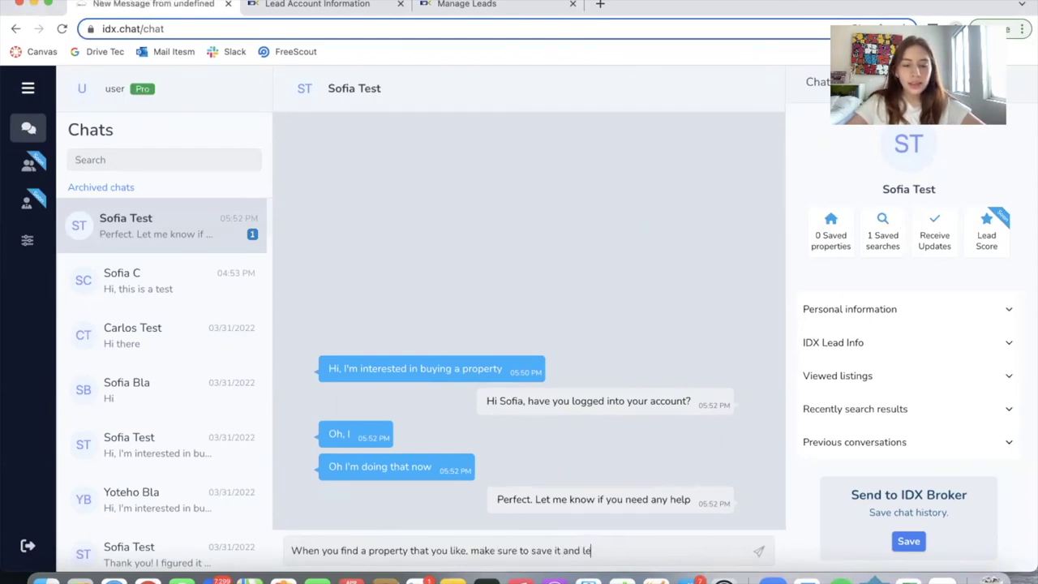
type("ave your information for the agent to contact you")
Send the save-properties advice and post the visitor's 'Thank you so much' reply
key("Return")
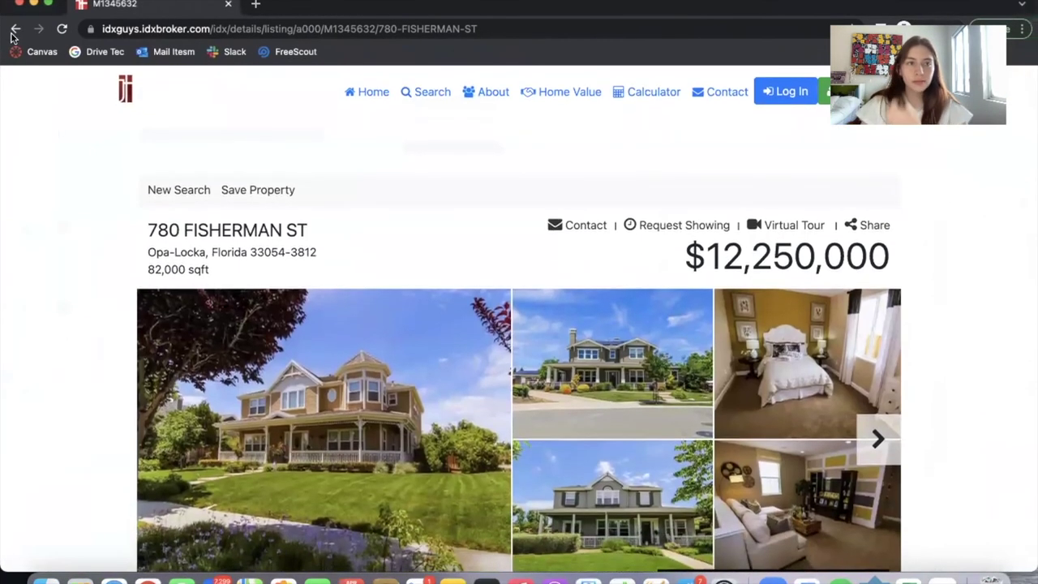
type("a")
type("nk you ")
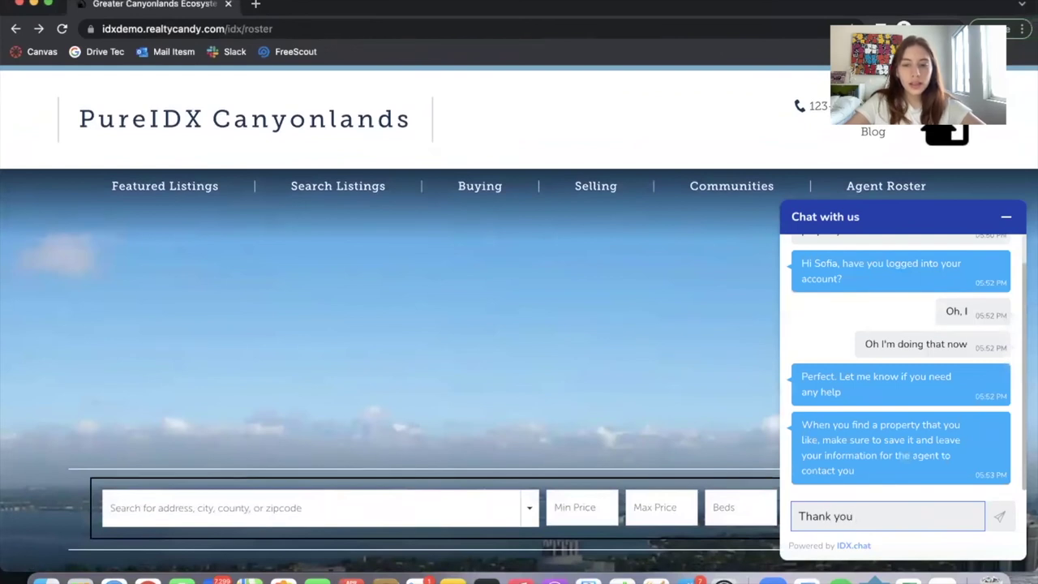
type("so")
scroll(895, 414, "up", 2)
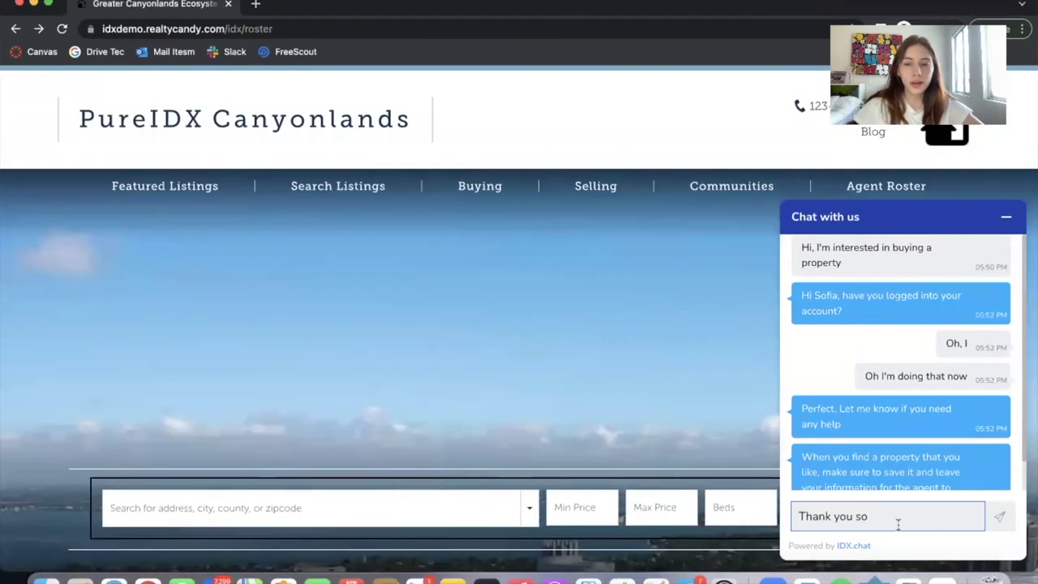
type("much!!")
key("Return")
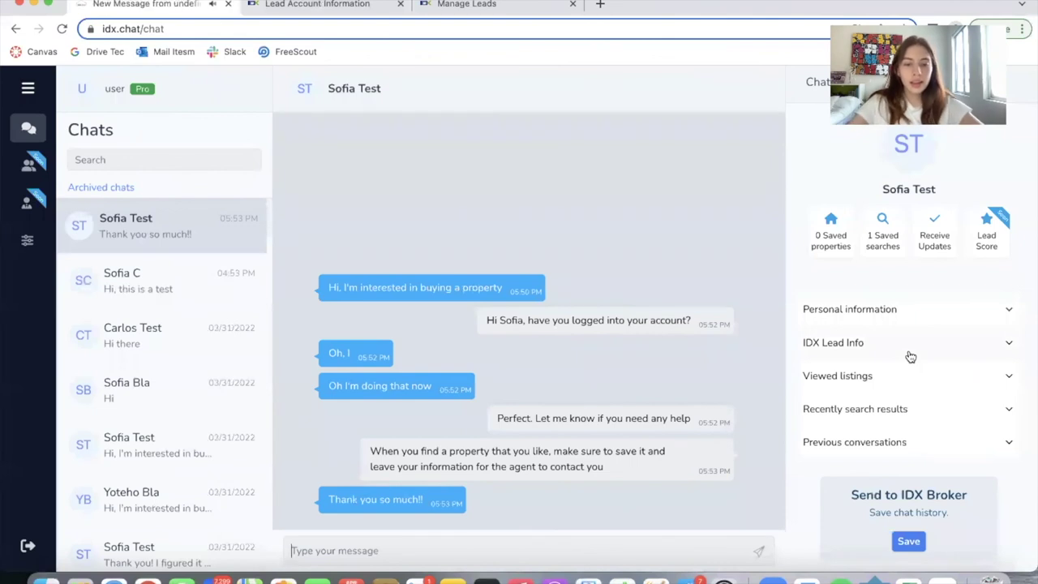
Reply 'No problem :)' and save the conversation history to IDX Broker
type("No problem :)")
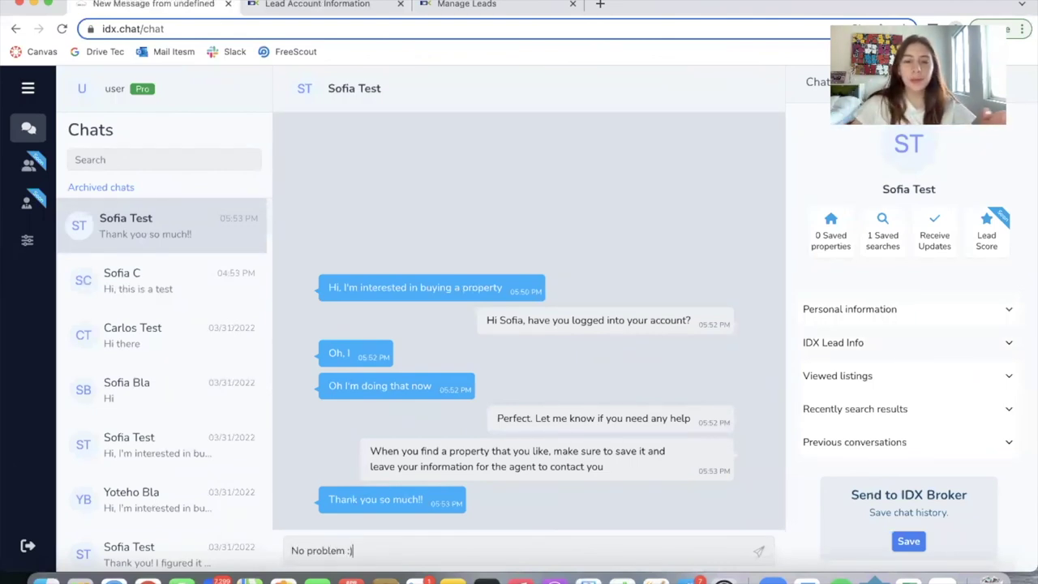
key("Return")
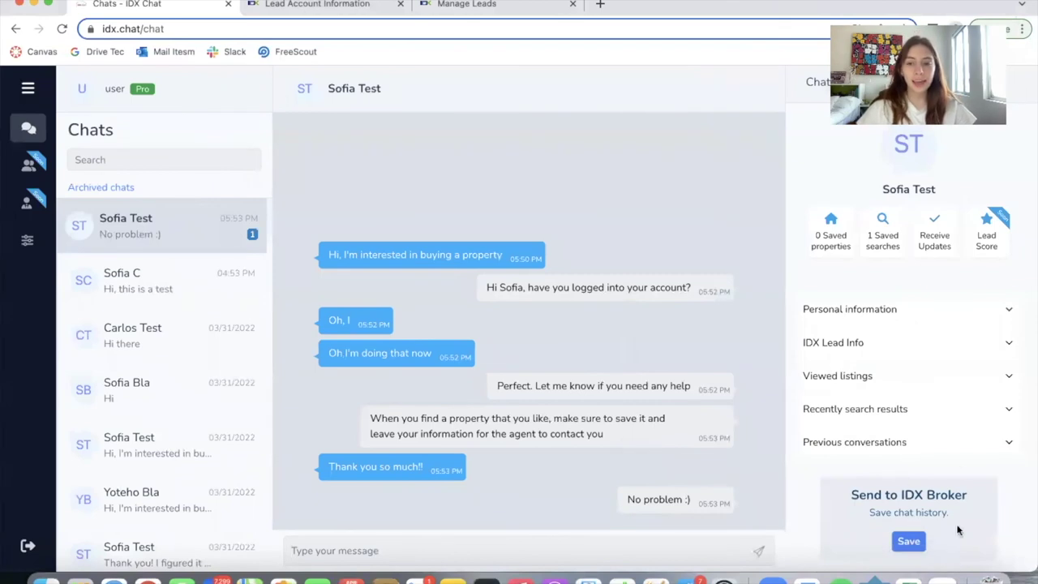
left_click(912, 541)
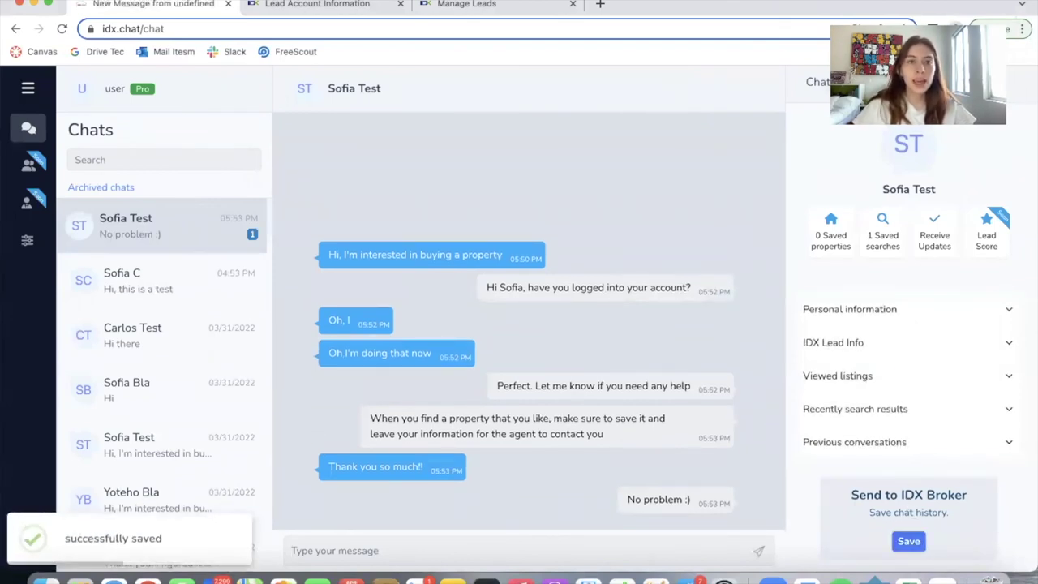
Reload the lead's IDX Broker Notes and review the new IDX.Chat transcript note
left_click(324, 4)
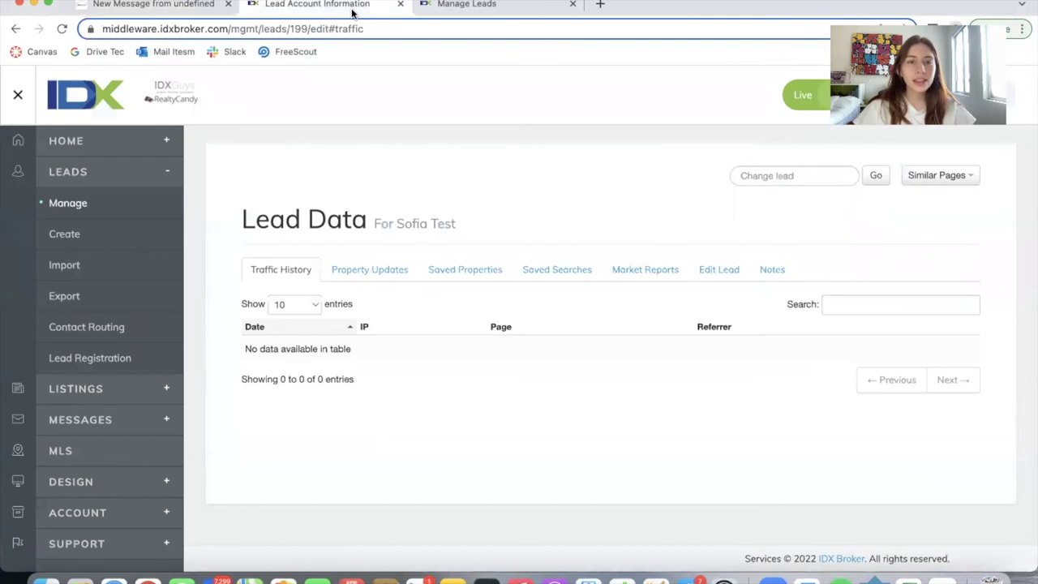
left_click(762, 276)
scroll(568, 359, "down", 2)
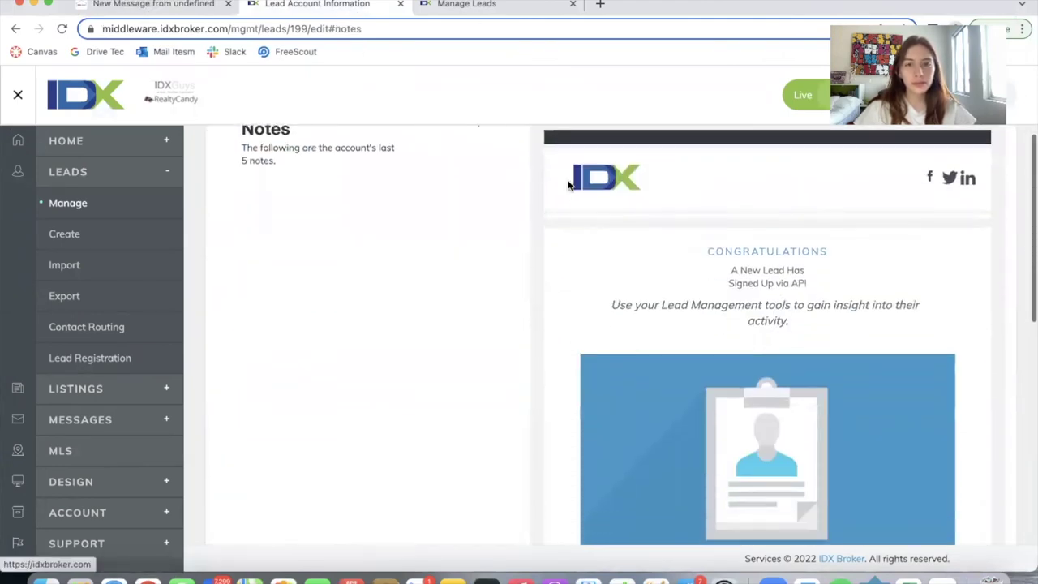
left_click(470, 25)
key("Return")
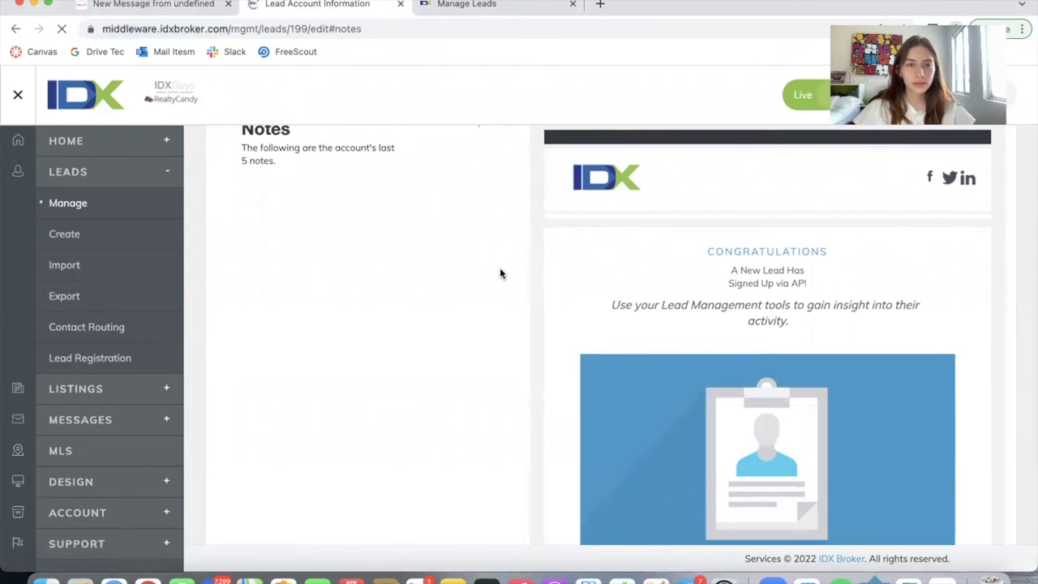
scroll(499, 273, "up", 2)
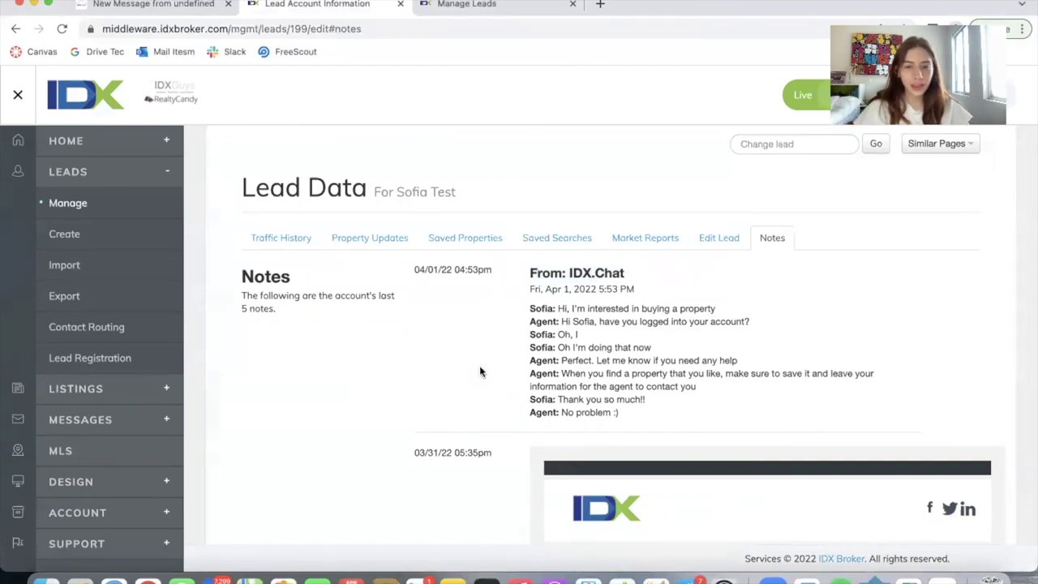
scroll(480, 371, "down", 3)
scroll(679, 332, "down", 15)
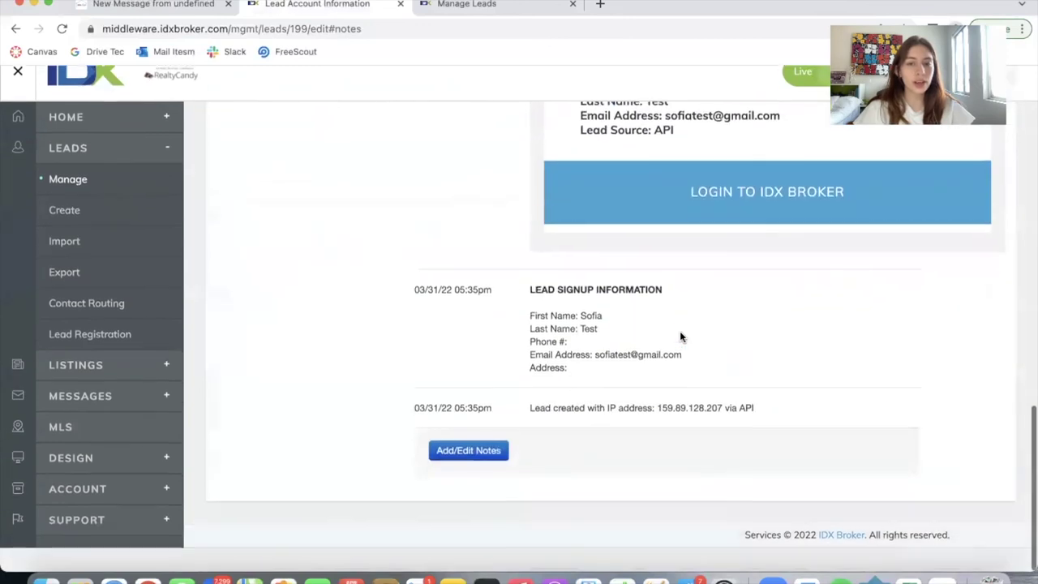
left_click(122, 4)
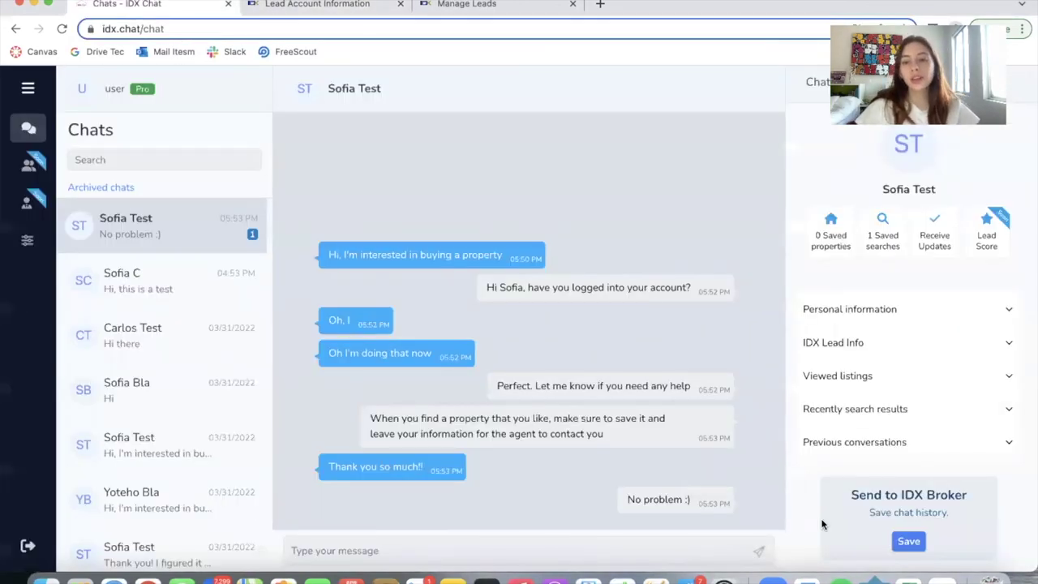
Expand and collapse the lead's previous conversations list
left_click(881, 444)
scroll(880, 438, "down", 3)
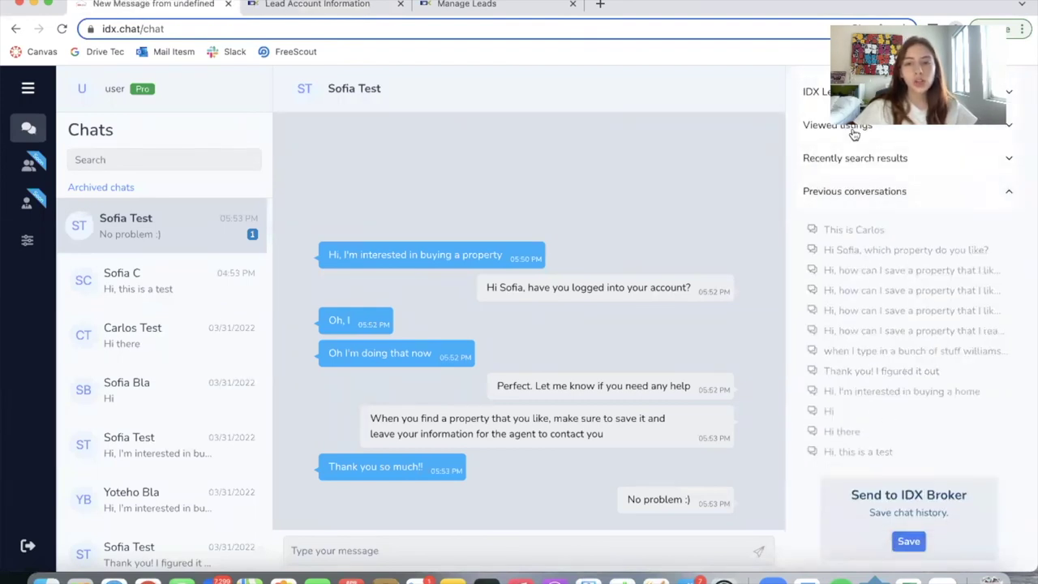
left_click(879, 191)
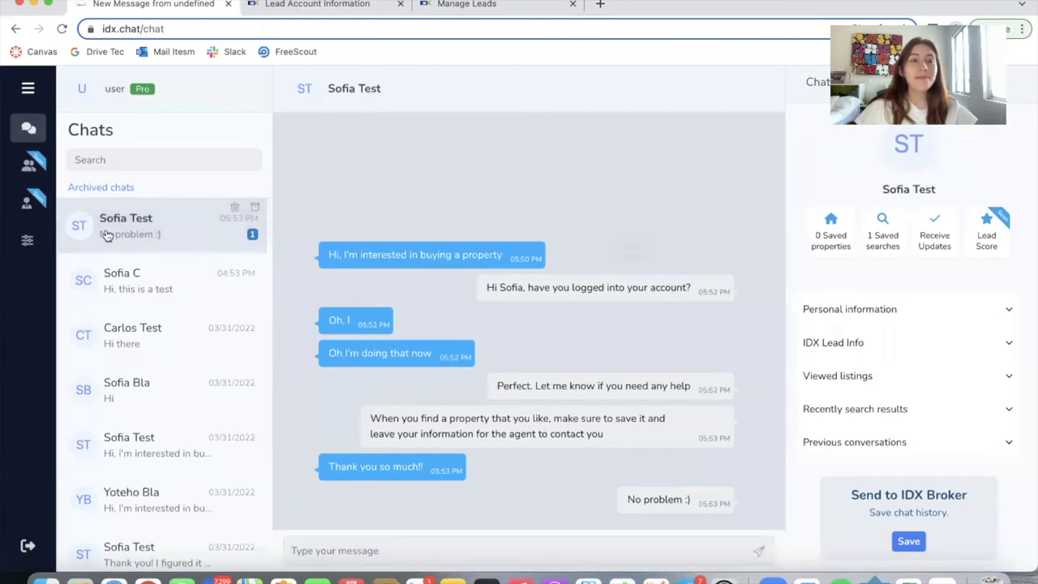
left_click(203, 29)
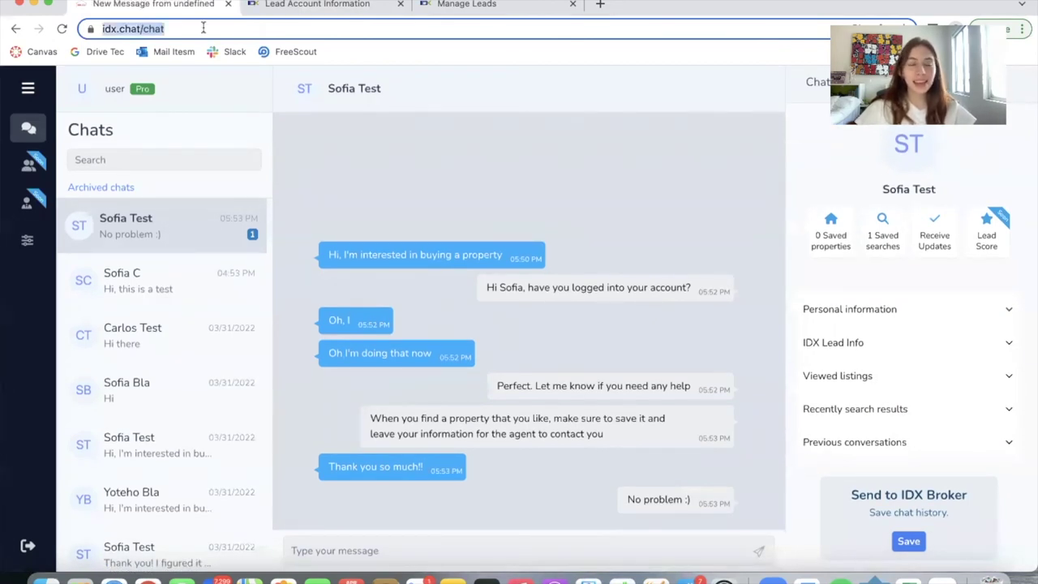
left_click(203, 28)
left_click(475, 88)
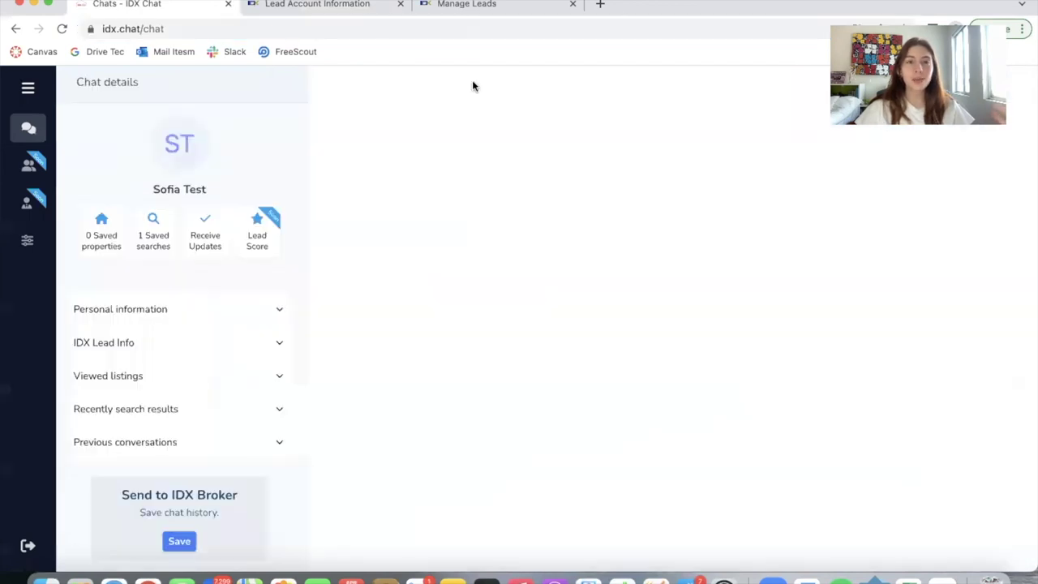
Log out to the IDX Chat login page with the API key field prefilled
left_click(25, 546)
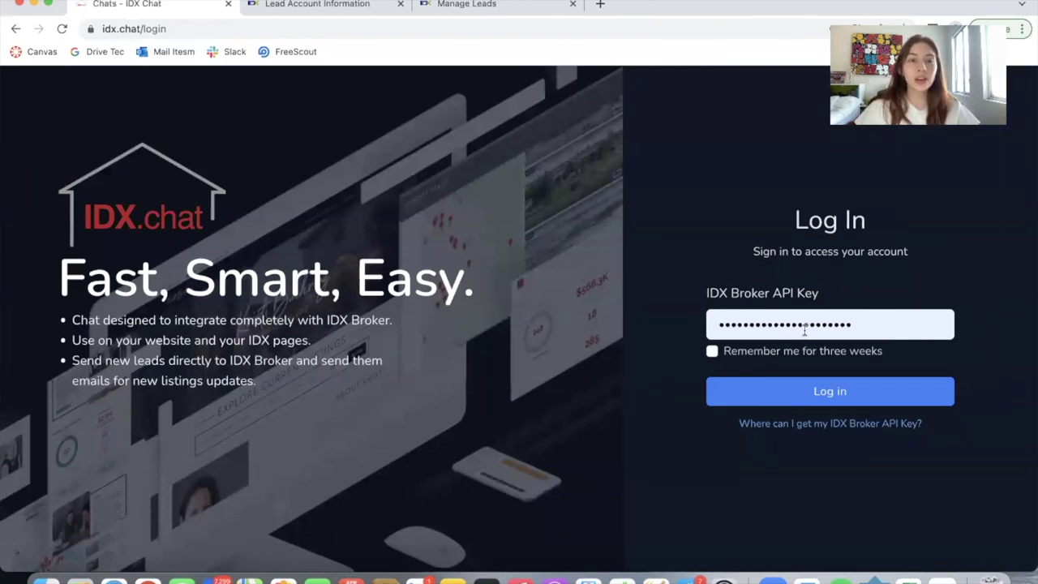
double_click(805, 328)
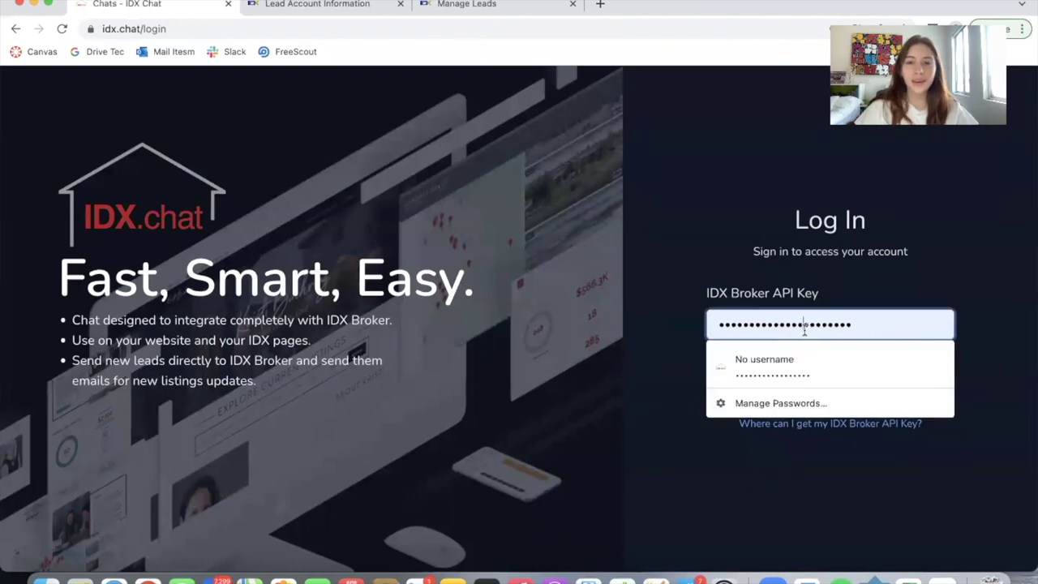
left_click(572, 294)
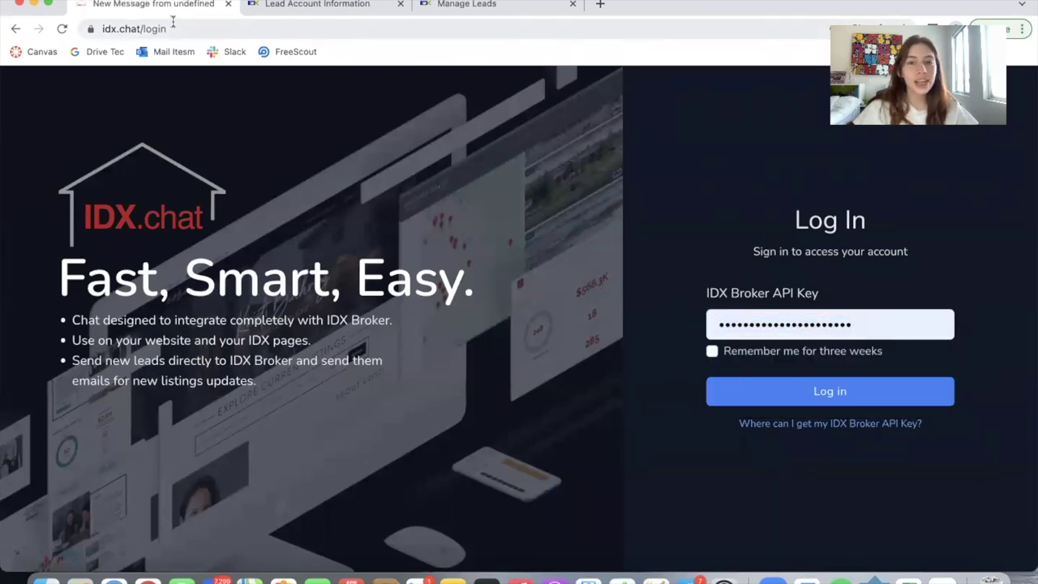